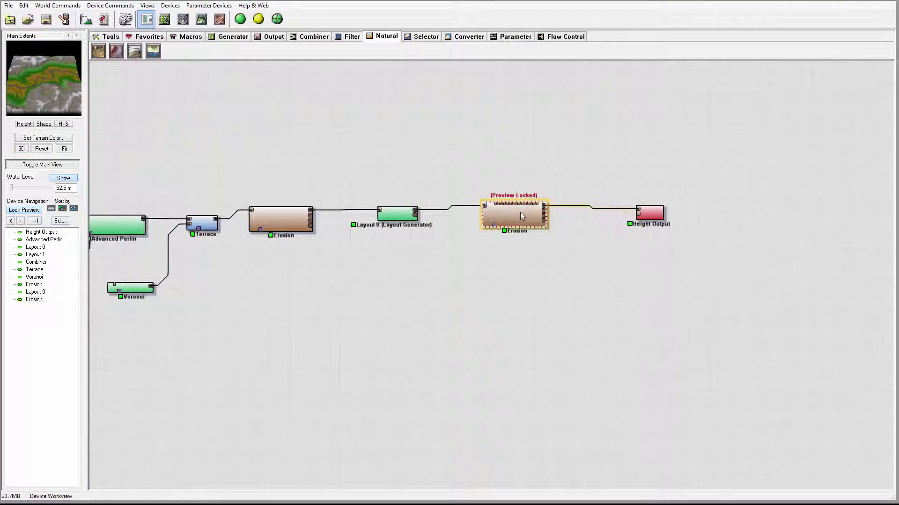
Move the Height Output device farther right along its connection, leaving a wide gap after the last Erosion device
{"action": "left_click", "coordinate": [650, 213]}
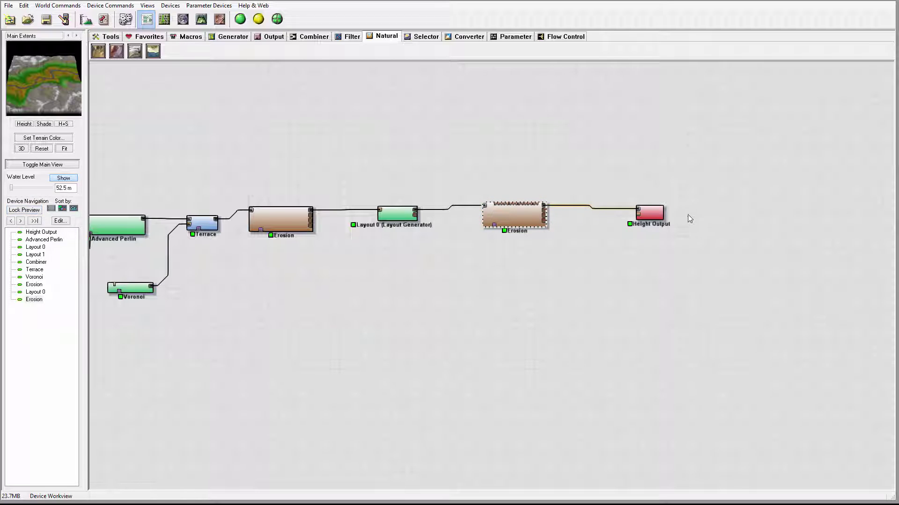
{"action": "left_click_drag", "start_coordinate": [652, 216], "coordinate": [866, 214]}
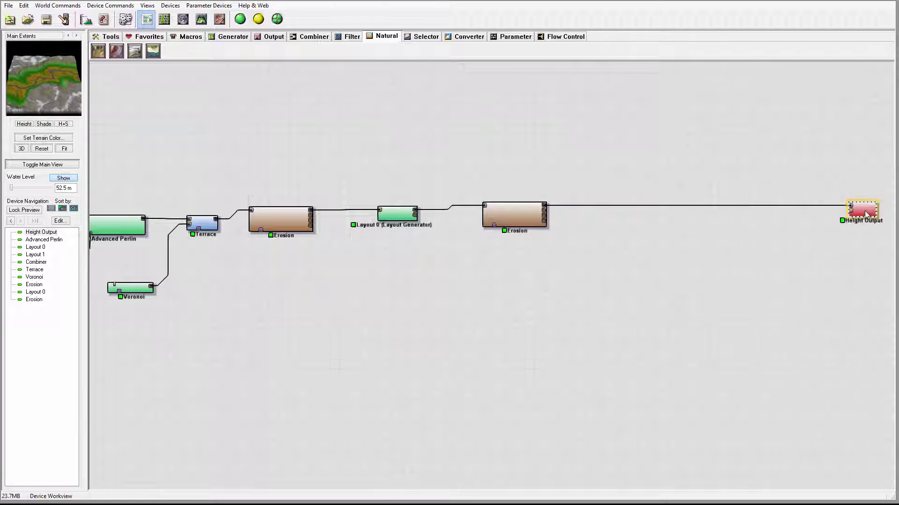
{"action": "right_click_drag", "start_coordinate": [734, 281], "coordinate": [527, 223]}
{"action": "scroll", "coordinate": [481, 216], "scroll_direction": "down", "scroll_amount": 1}
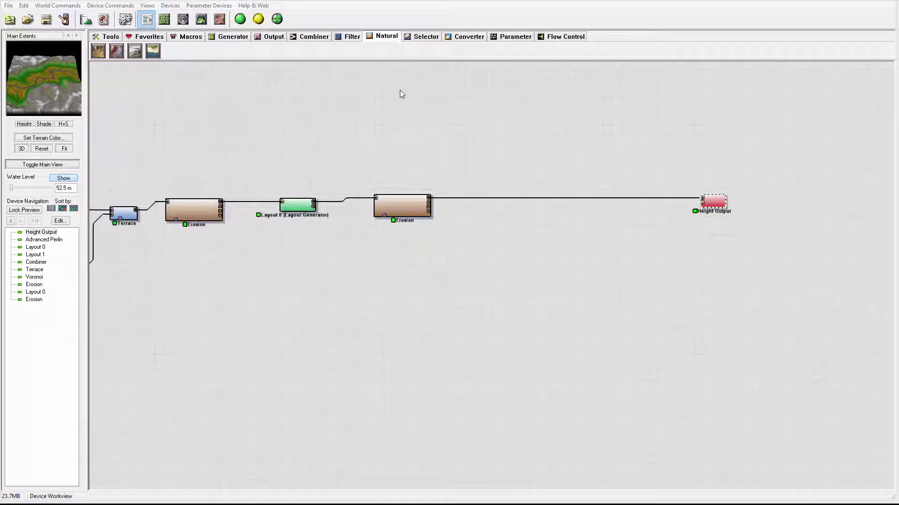
Add an Overlay View output device directly below the Height Output
{"action": "left_click", "coordinate": [271, 40]}
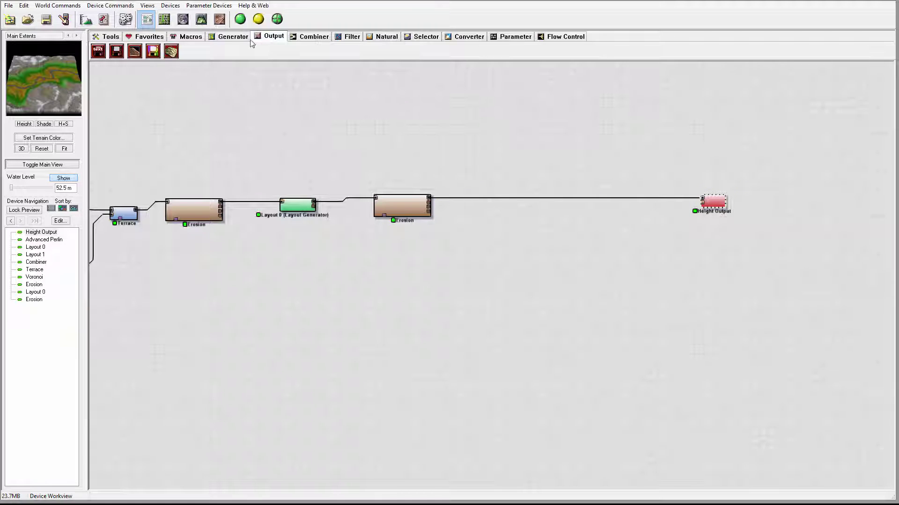
{"action": "left_click", "coordinate": [171, 51]}
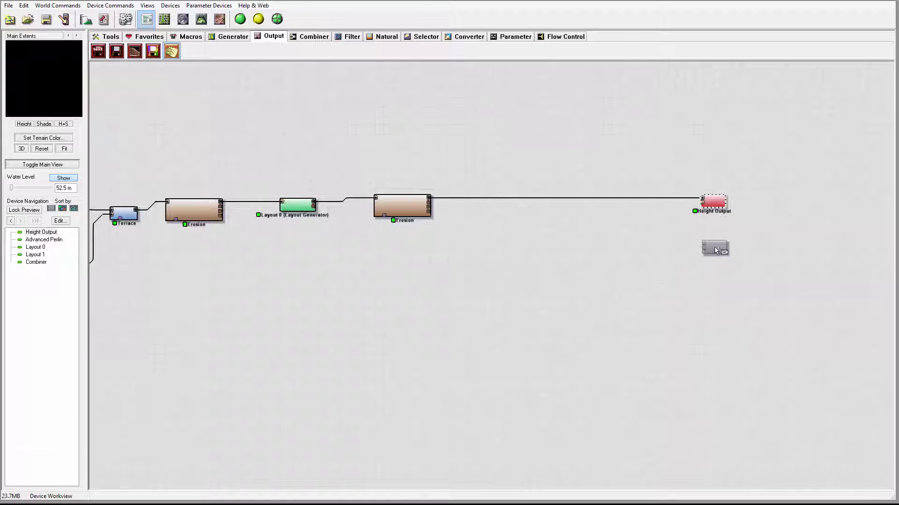
{"action": "left_click", "coordinate": [714, 248]}
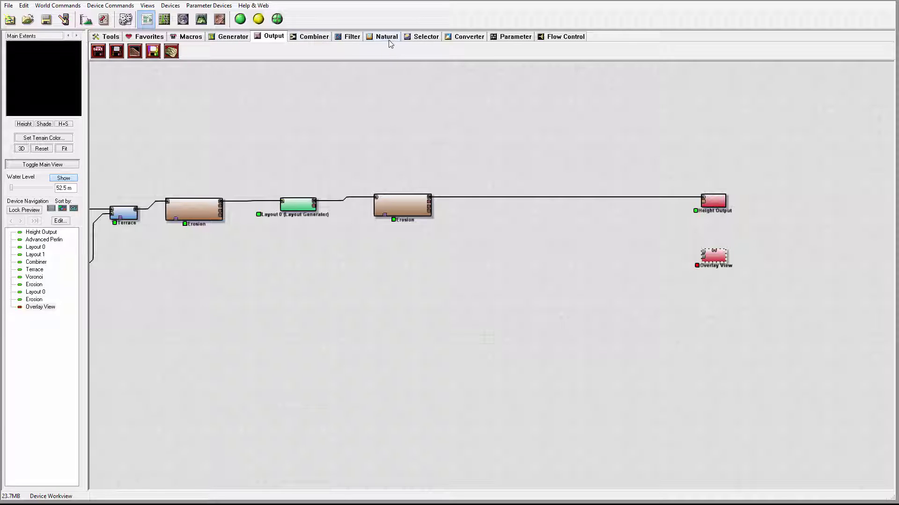
Add a Colorizer converter device and connect the last Erosion device's main heightfield output to it
{"action": "left_click", "coordinate": [229, 36]}
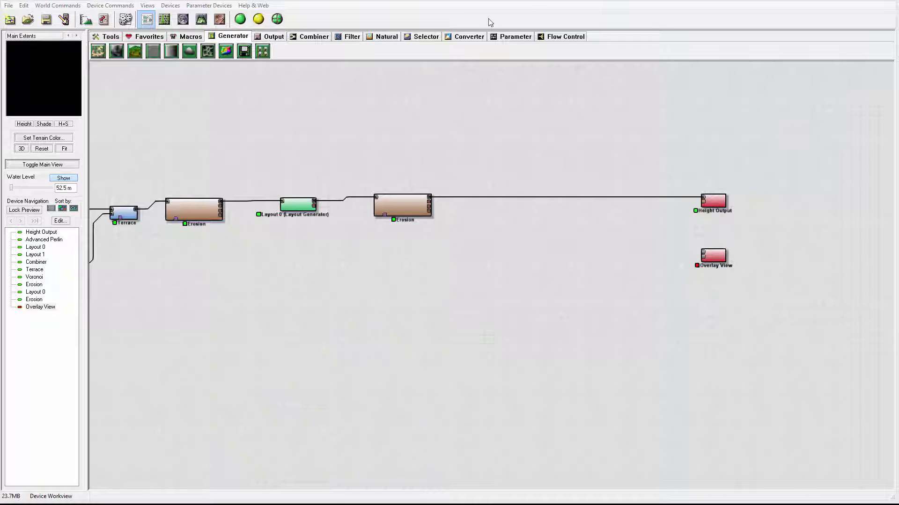
{"action": "left_click", "coordinate": [468, 37]}
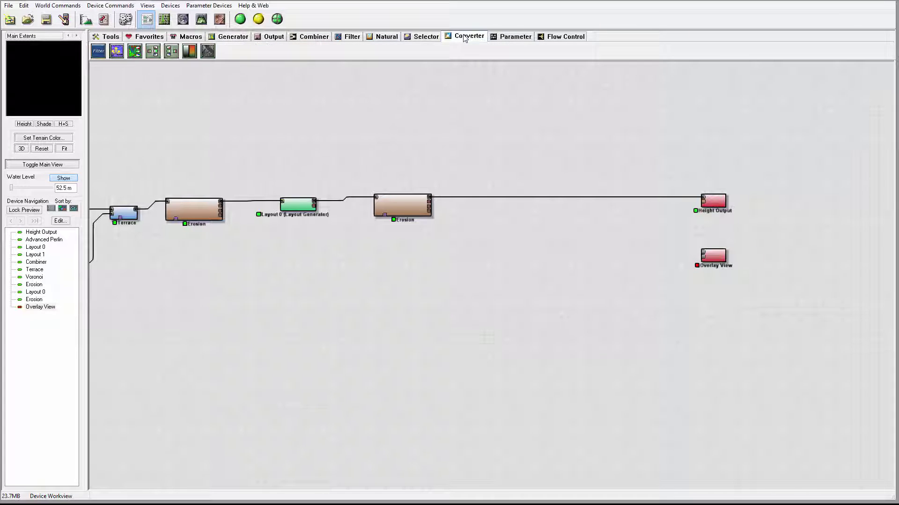
{"action": "left_click", "coordinate": [193, 49]}
{"action": "left_click", "coordinate": [506, 232]}
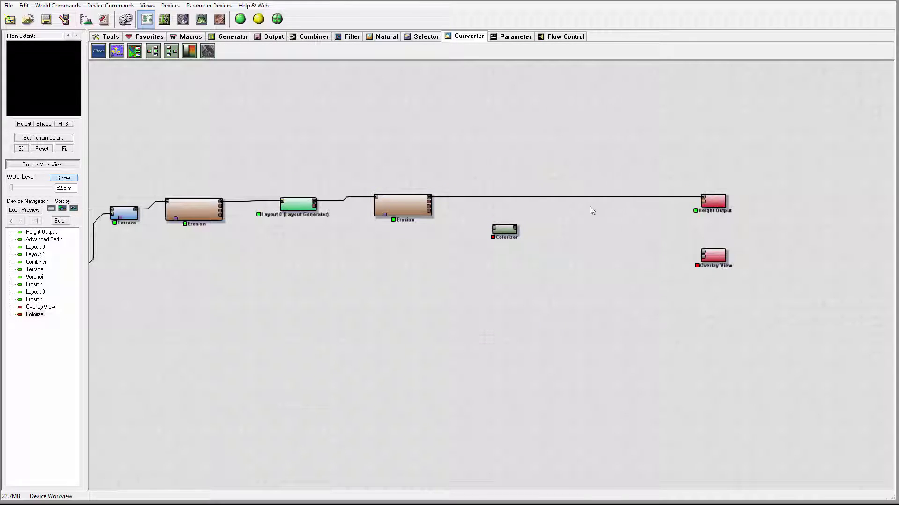
{"action": "left_click", "coordinate": [427, 198]}
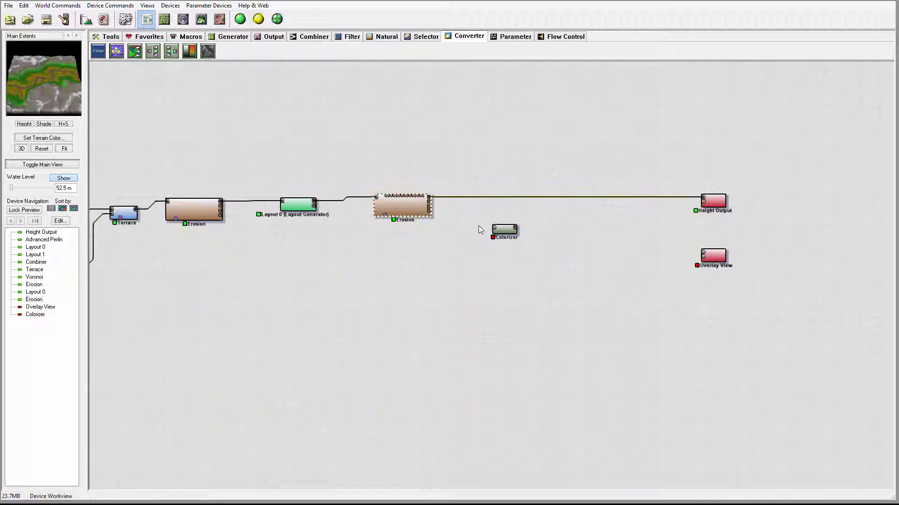
{"action": "left_click_drag", "start_coordinate": [432, 199], "coordinate": [534, 242]}
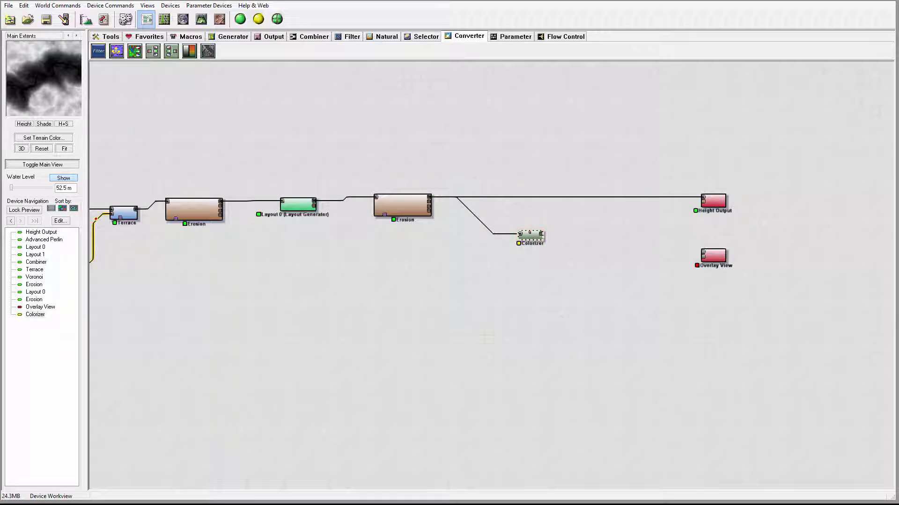
Try the Classic Mountains, Desert and Dirt and Grass 1 presets on the Colorizer, and settle on the Sandstone gradient
{"action": "double_click", "coordinate": [530, 235]}
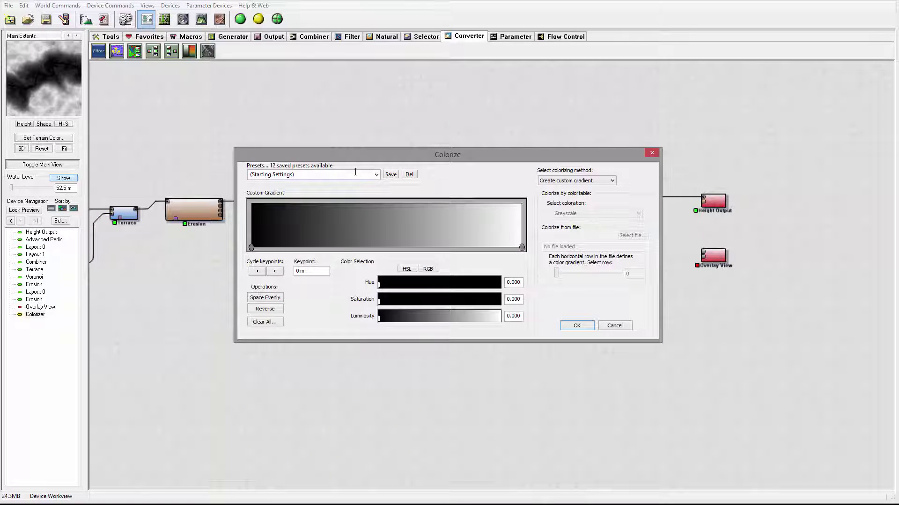
{"action": "left_click", "coordinate": [355, 174]}
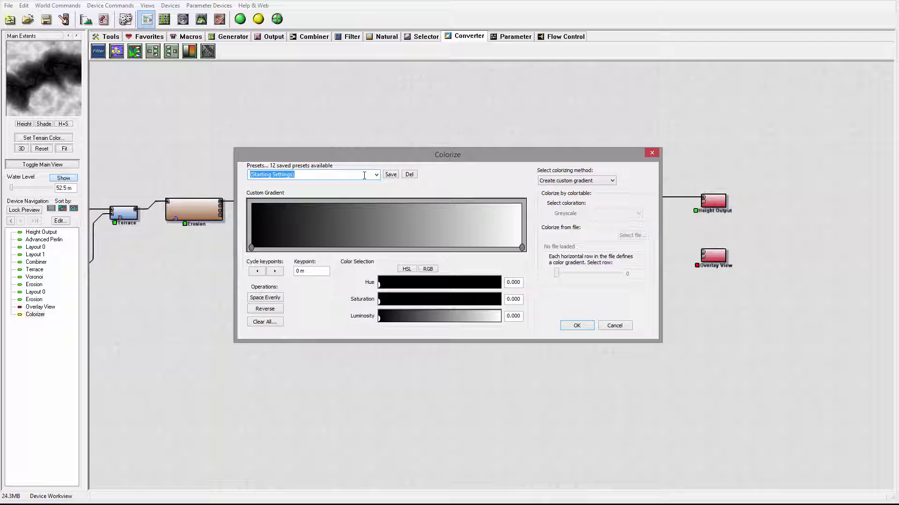
{"action": "left_click", "coordinate": [376, 175]}
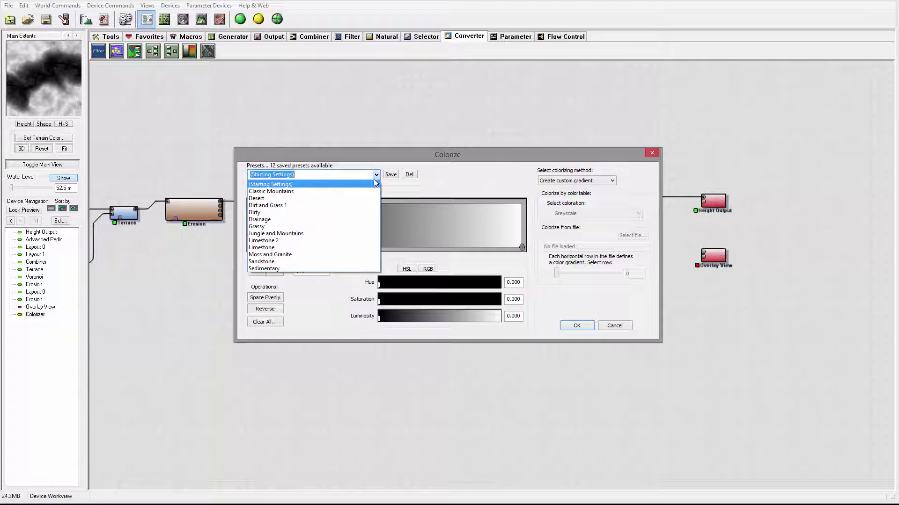
{"action": "left_click", "coordinate": [348, 191]}
{"action": "left_click", "coordinate": [376, 175]}
{"action": "left_click", "coordinate": [355, 199]}
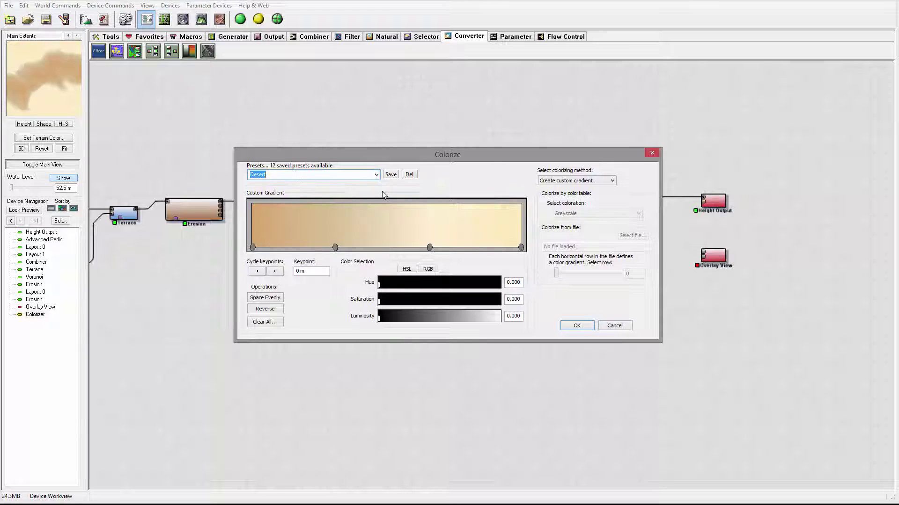
{"action": "left_click", "coordinate": [375, 174]}
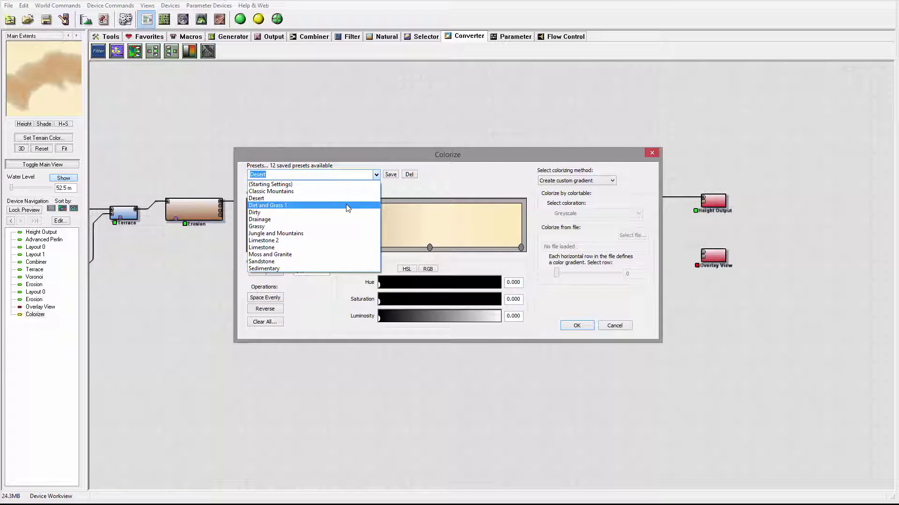
{"action": "left_click", "coordinate": [347, 204]}
{"action": "left_click", "coordinate": [376, 175]}
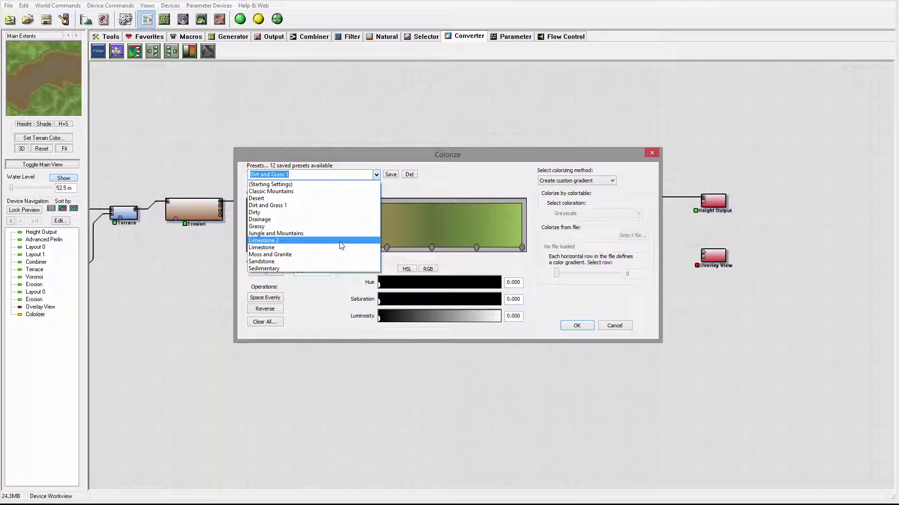
{"action": "left_click", "coordinate": [334, 262]}
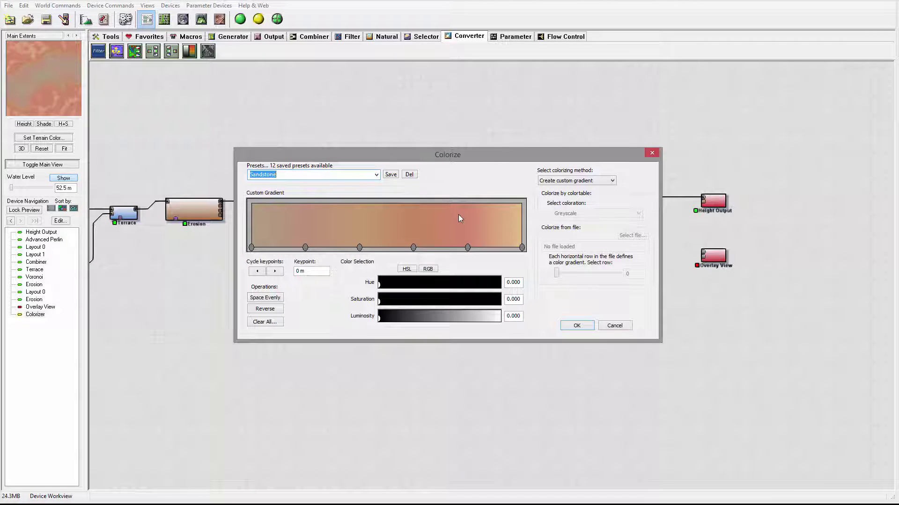
{"action": "left_click", "coordinate": [577, 326]}
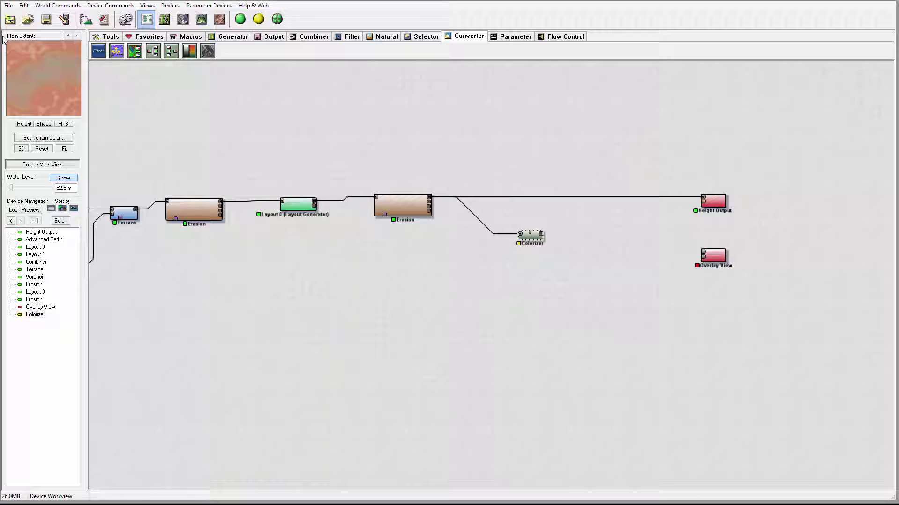
Shift the Colorizer slightly closer to Erosion, and add a second Colorizer below it fed by Erosion's Flow map output
{"action": "left_click_drag", "start_coordinate": [535, 236], "coordinate": [526, 240]}
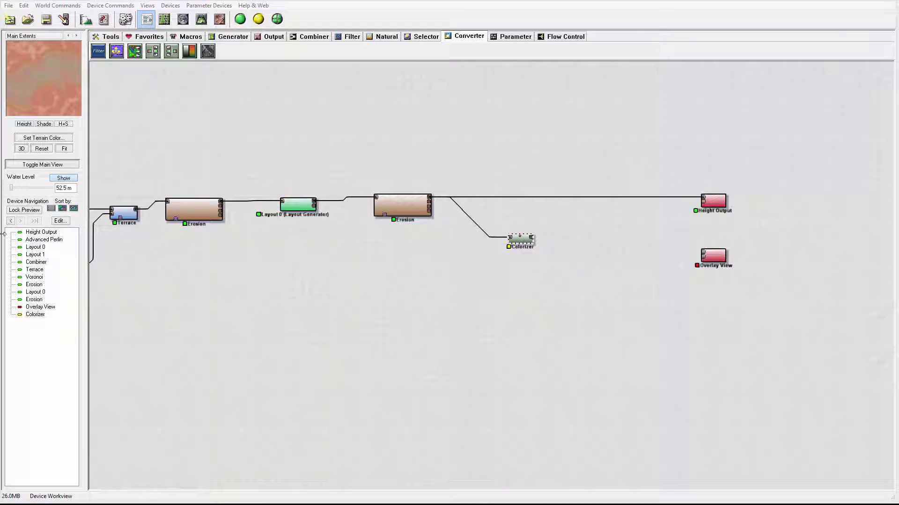
{"action": "left_click_drag", "start_coordinate": [523, 240], "coordinate": [520, 242]}
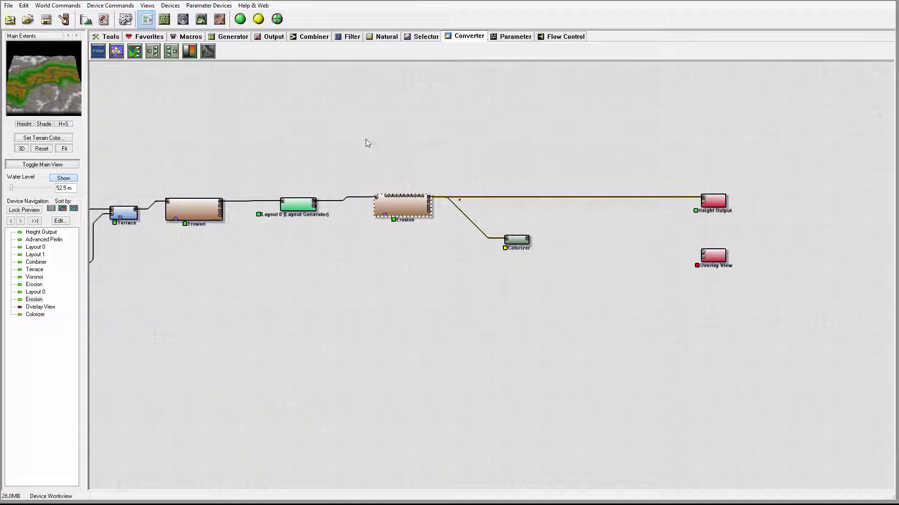
{"action": "left_click", "coordinate": [189, 51]}
{"action": "left_click", "coordinate": [514, 280]}
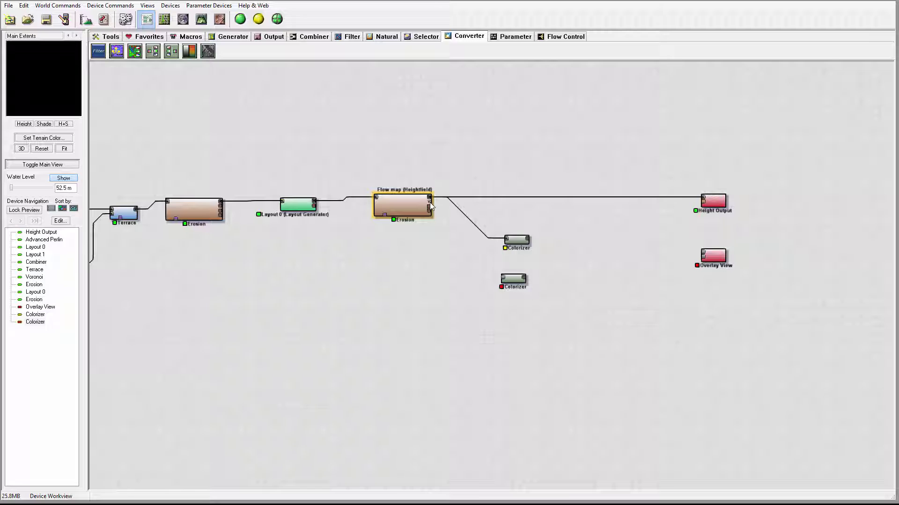
{"action": "left_click_drag", "start_coordinate": [432, 208], "coordinate": [514, 281]}
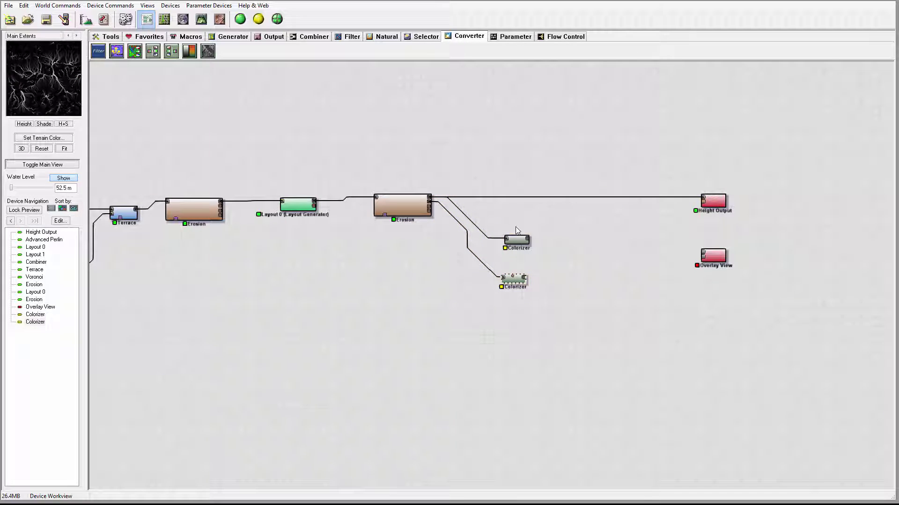
Apply the Sandstone gradient preset to the second Colorizer connected to the flow map
{"action": "left_click", "coordinate": [518, 240]}
{"action": "left_click", "coordinate": [511, 281]}
{"action": "double_click", "coordinate": [513, 281]}
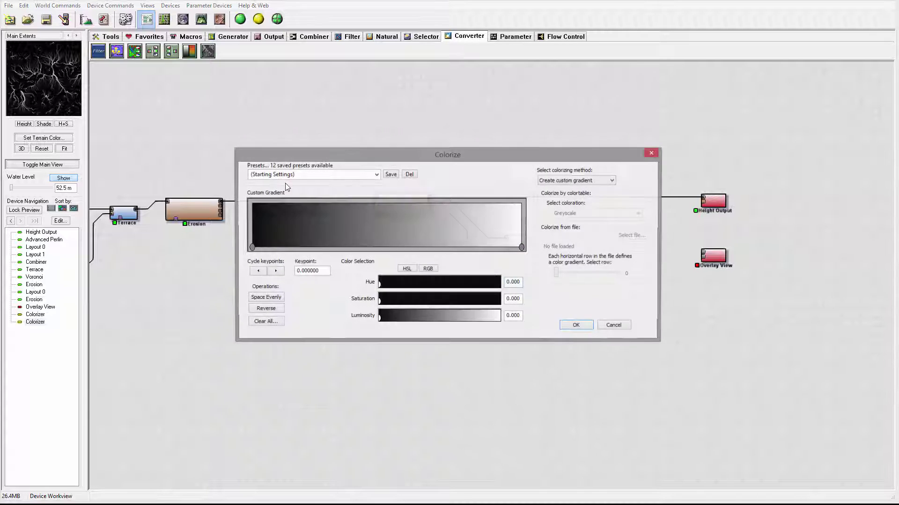
{"action": "left_click", "coordinate": [377, 174]}
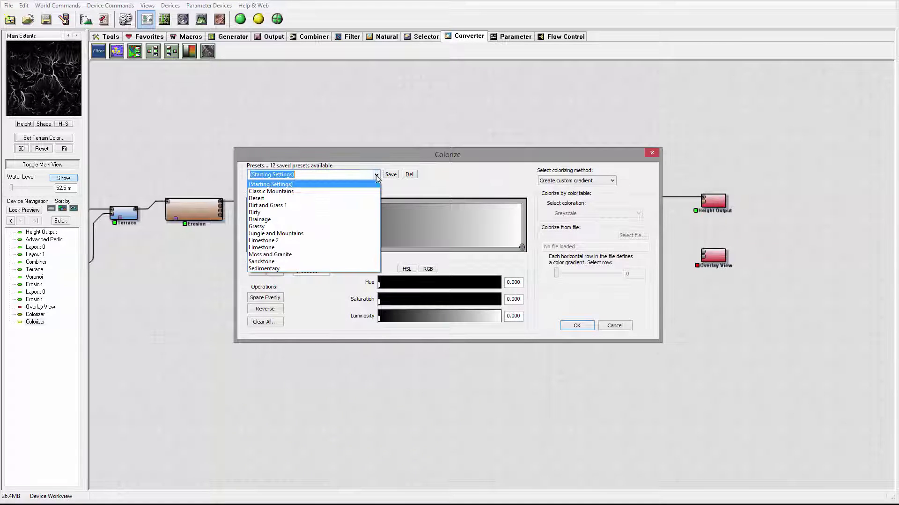
{"action": "left_click", "coordinate": [317, 262]}
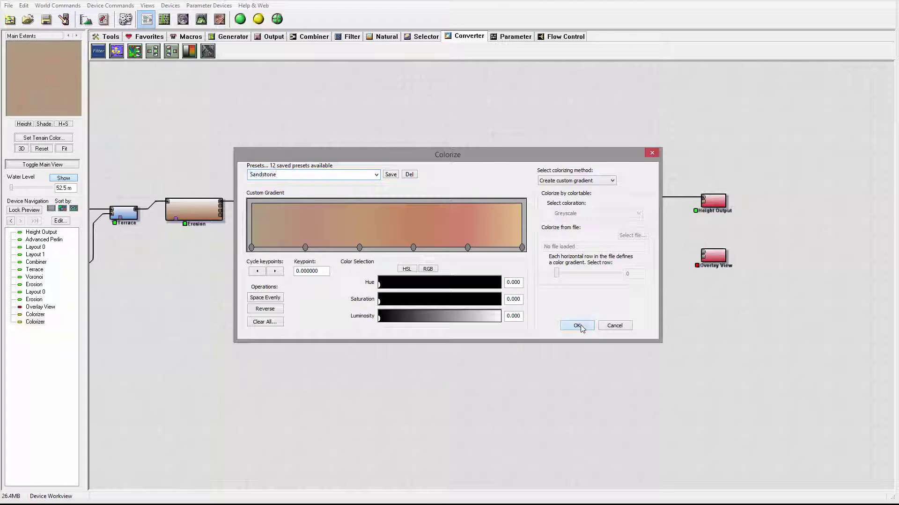
{"action": "left_click", "coordinate": [577, 326]}
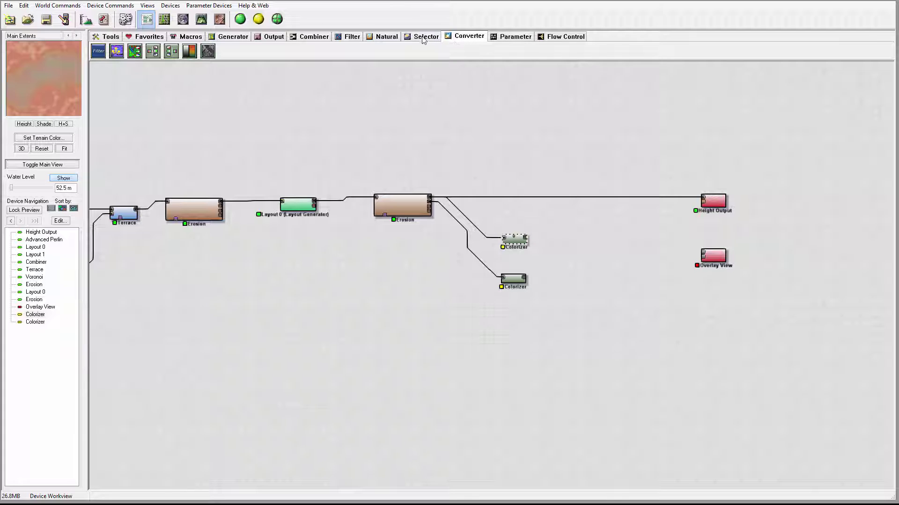
Add a Combiner device after the two Colorizers and connect both Colorizer outputs to its inputs
{"action": "left_click", "coordinate": [312, 38]}
{"action": "left_click", "coordinate": [135, 51]}
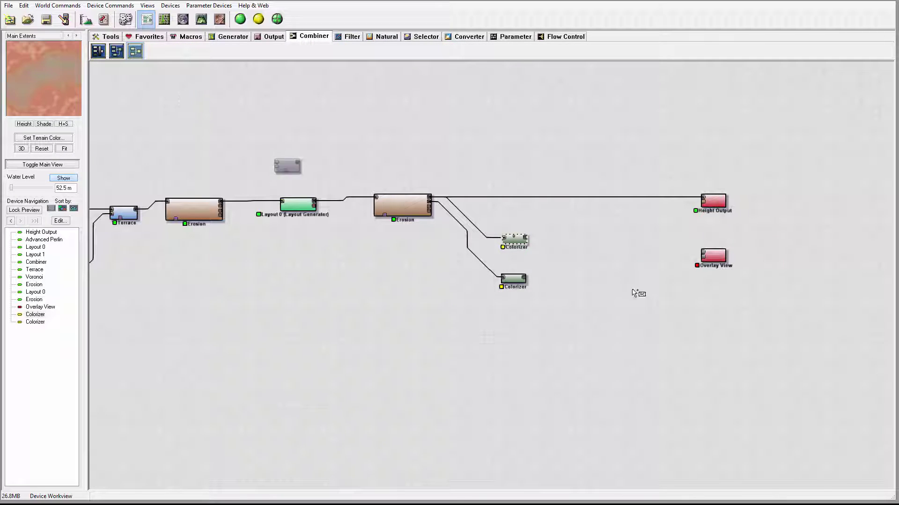
{"action": "left_click", "coordinate": [574, 266]}
{"action": "left_click_drag", "start_coordinate": [524, 239], "coordinate": [566, 266]}
Set the new Combiner's method to Root and its strength to 1.00000
{"action": "double_click", "coordinate": [574, 266]}
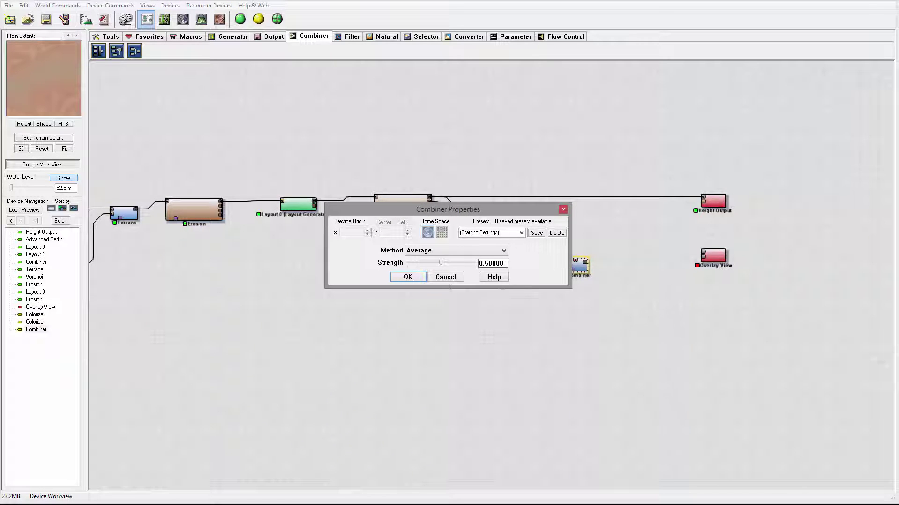
{"action": "key", "text": "Return"}
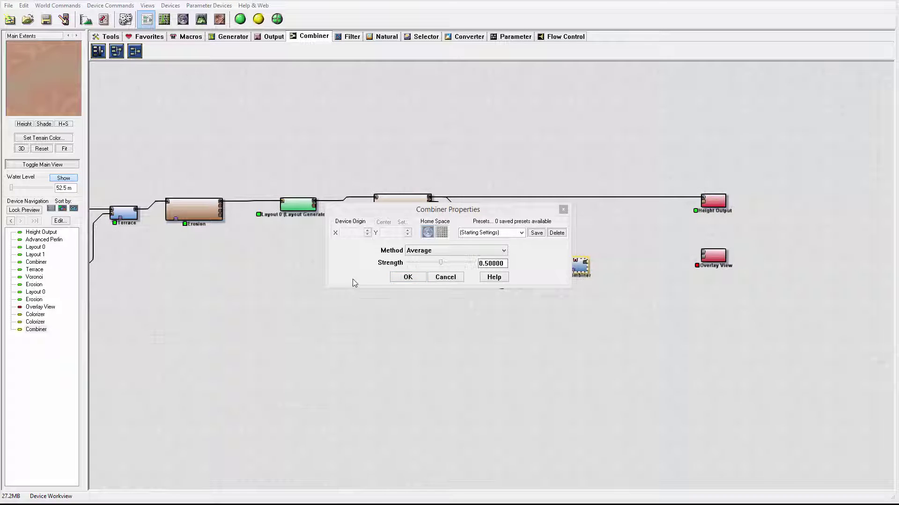
{"action": "left_click", "coordinate": [495, 250]}
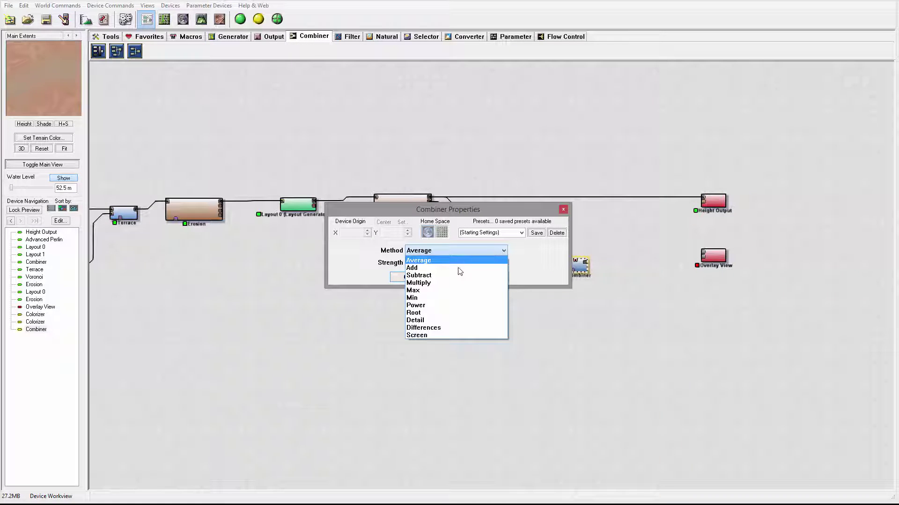
{"action": "left_click", "coordinate": [452, 313]}
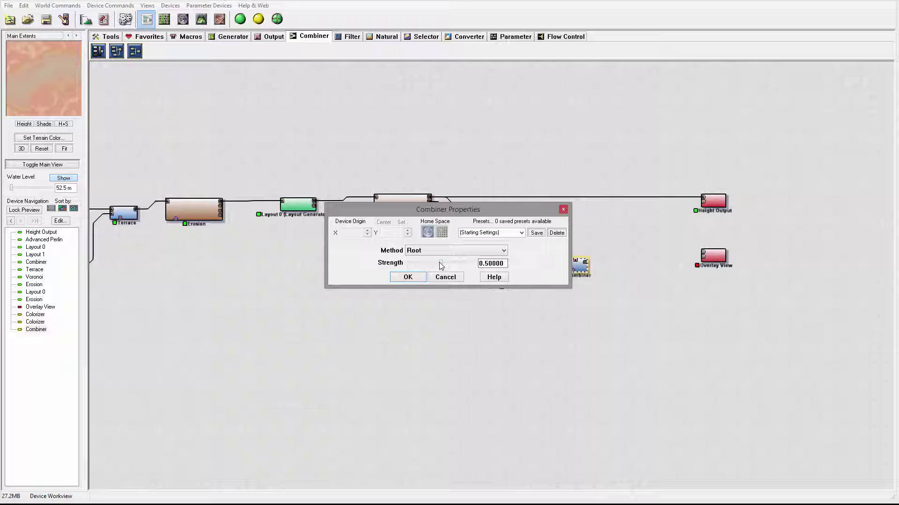
{"action": "left_click_drag", "start_coordinate": [440, 262], "coordinate": [474, 262]}
{"action": "left_click_drag", "start_coordinate": [425, 207], "coordinate": [308, 260]}
{"action": "left_click_drag", "start_coordinate": [354, 316], "coordinate": [453, 322]}
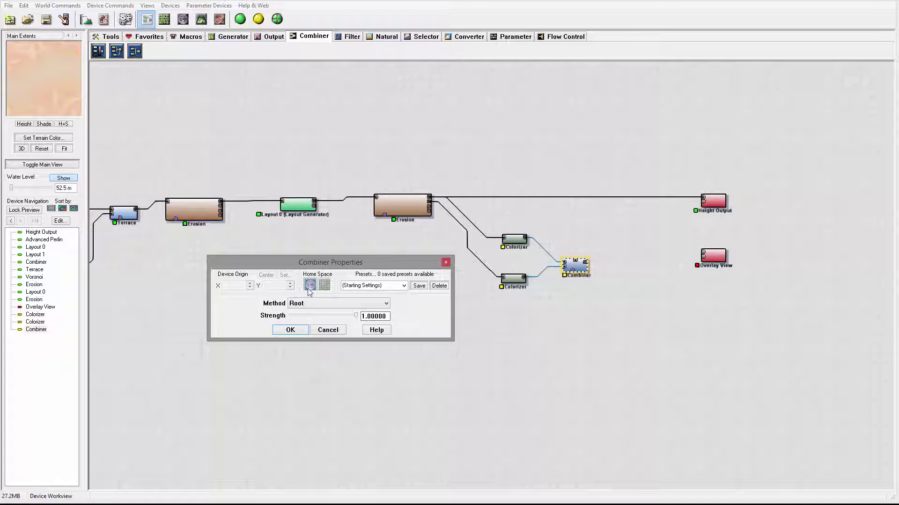
{"action": "left_click", "coordinate": [289, 330]}
Connect the Combiner to the Overlay View's overlay input and Erosion's main output to its heightfield input, and preview the Overlay View
{"action": "left_click_drag", "start_coordinate": [586, 264], "coordinate": [702, 261]}
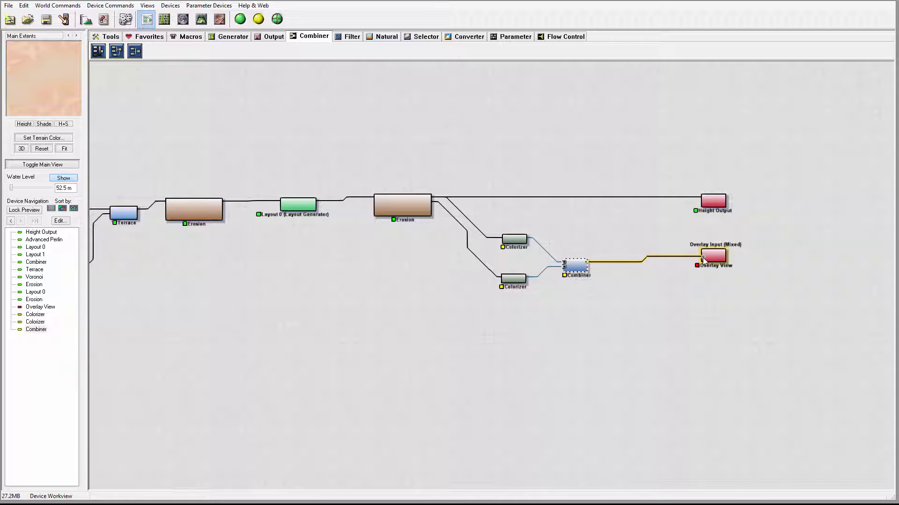
{"action": "left_click_drag", "start_coordinate": [430, 197], "coordinate": [707, 254]}
{"action": "left_click", "coordinate": [714, 257]}
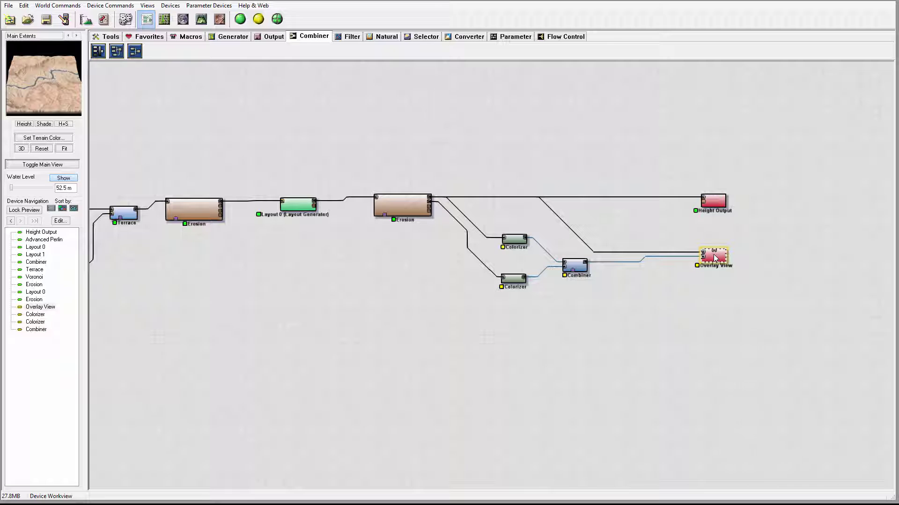
Inspect the colored terrain from several angles in the 3D view and build the world
{"action": "left_click", "coordinate": [202, 19]}
{"action": "left_click_drag", "start_coordinate": [406, 218], "coordinate": [574, 285]}
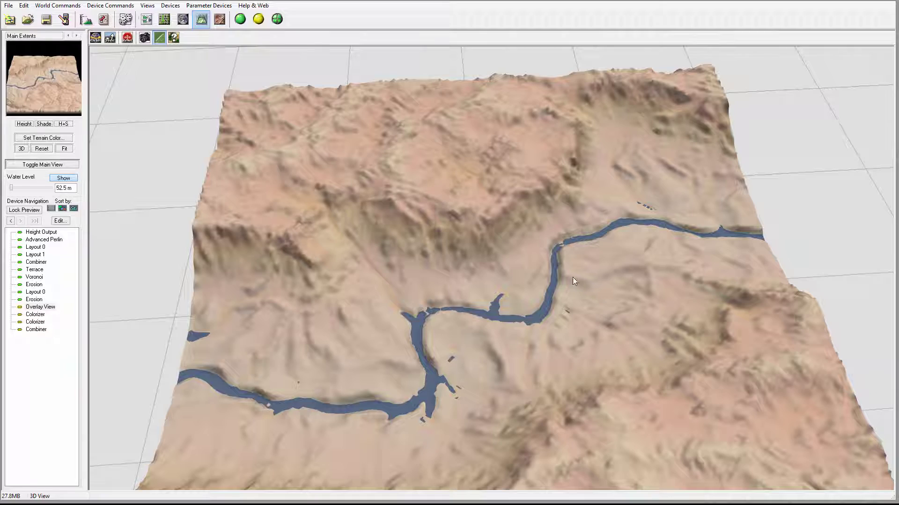
{"action": "left_click_drag", "start_coordinate": [573, 281], "coordinate": [422, 319]}
{"action": "left_click_drag", "start_coordinate": [503, 358], "coordinate": [347, 300]}
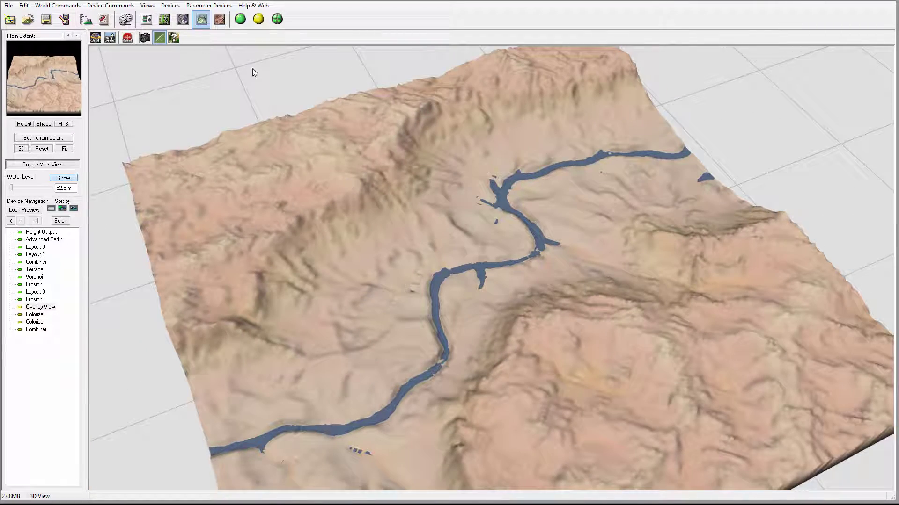
{"action": "left_click", "coordinate": [241, 19]}
{"action": "left_click_drag", "start_coordinate": [410, 222], "coordinate": [454, 129]}
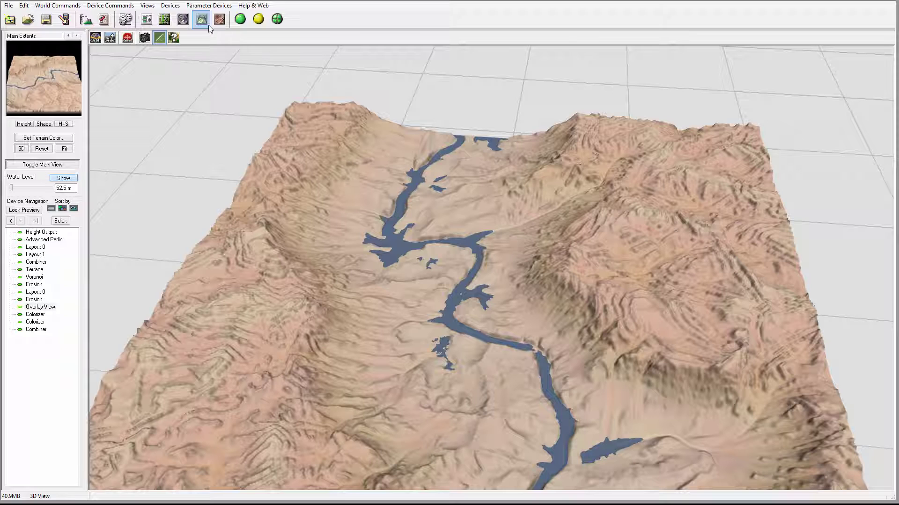
Return to the device network and space the two Colorizers and their Combiner further apart
{"action": "left_click", "coordinate": [147, 20]}
{"action": "left_click_drag", "start_coordinate": [514, 290], "coordinate": [495, 314]}
{"action": "mouse_move", "coordinate": [515, 240]}
{"action": "left_mouse_down"}
{"action": "mouse_move", "coordinate": [496, 256]}
{"action": "mouse_move", "coordinate": [514, 233]}
{"action": "left_mouse_up"}
{"action": "left_click_drag", "start_coordinate": [572, 269], "coordinate": [571, 281]}
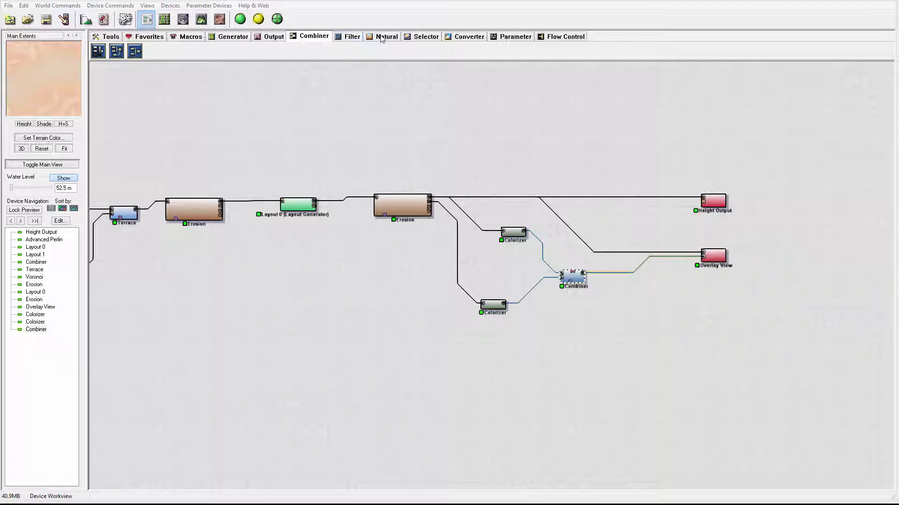
Add a new Colorizer below the existing ones and paste two copies of it to get three unconnected Colorizers
{"action": "left_click", "coordinate": [424, 41]}
{"action": "left_click", "coordinate": [468, 37]}
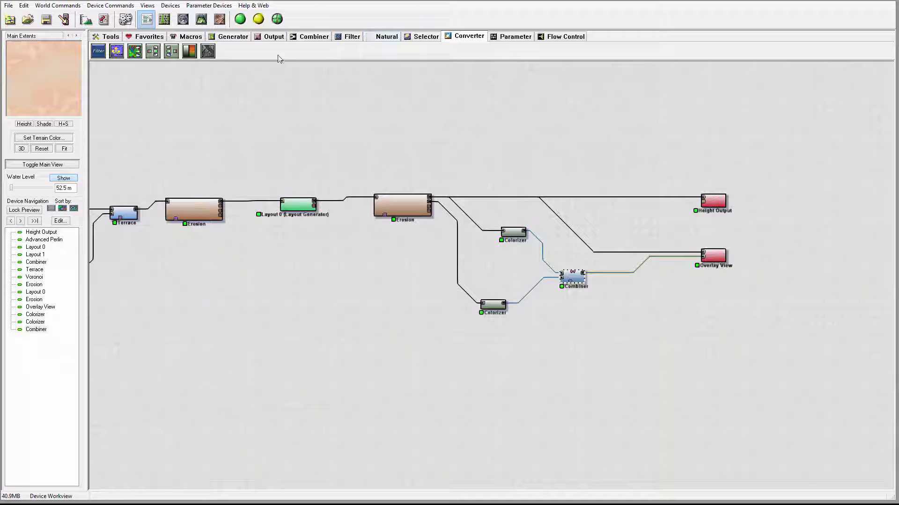
{"action": "left_click_drag", "start_coordinate": [171, 51], "coordinate": [490, 349]}
{"action": "key", "text": "ctrl+c"}
{"action": "key", "text": "ctrl+v"}
{"action": "key", "text": "ctrl+v"}
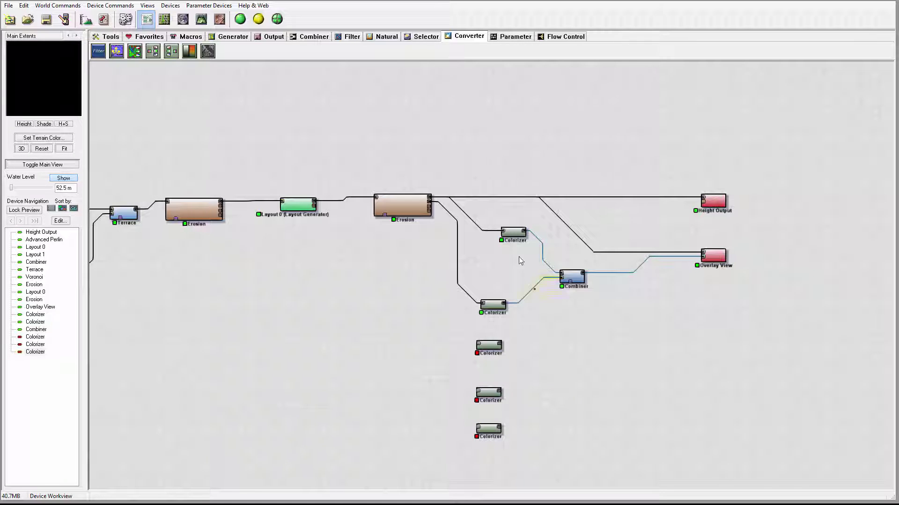
Connect the earlier Erosion's flow map output to the uppermost unconnected Colorizer and apply the Dirt and Grass 1 gradient preset
{"action": "left_click", "coordinate": [221, 209]}
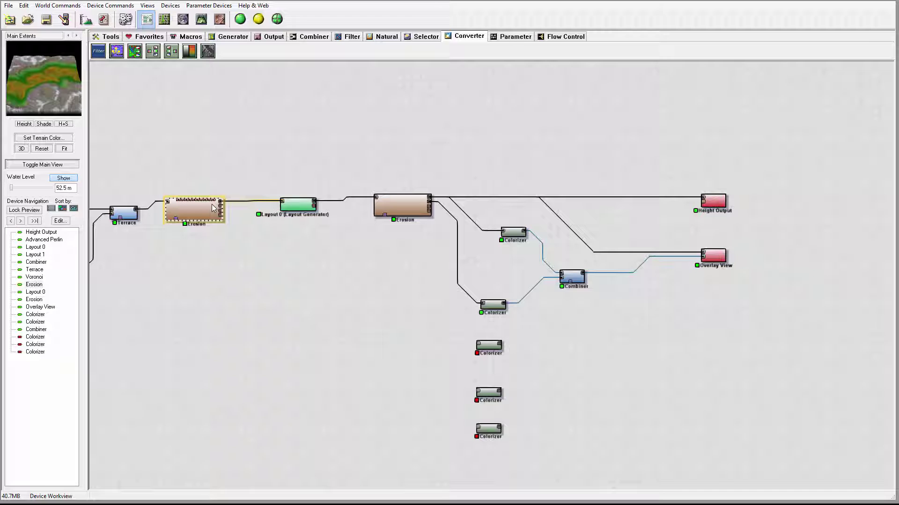
{"action": "left_click_drag", "start_coordinate": [220, 206], "coordinate": [481, 348]}
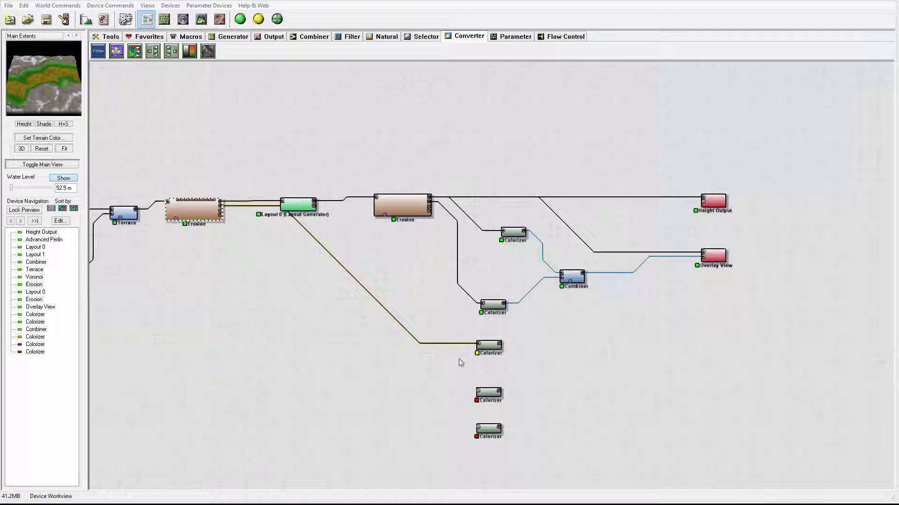
{"action": "left_click", "coordinate": [490, 348]}
{"action": "double_click", "coordinate": [492, 350]}
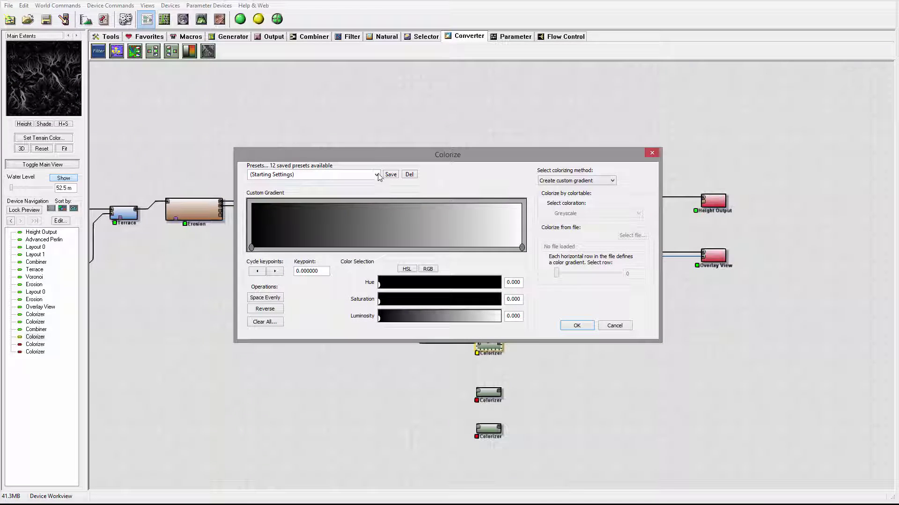
{"action": "left_click", "coordinate": [351, 176]}
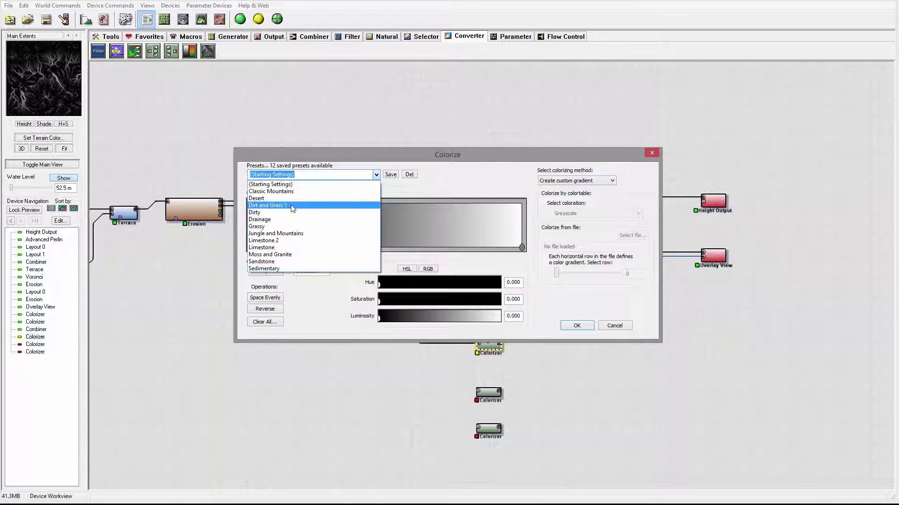
{"action": "left_click", "coordinate": [293, 206]}
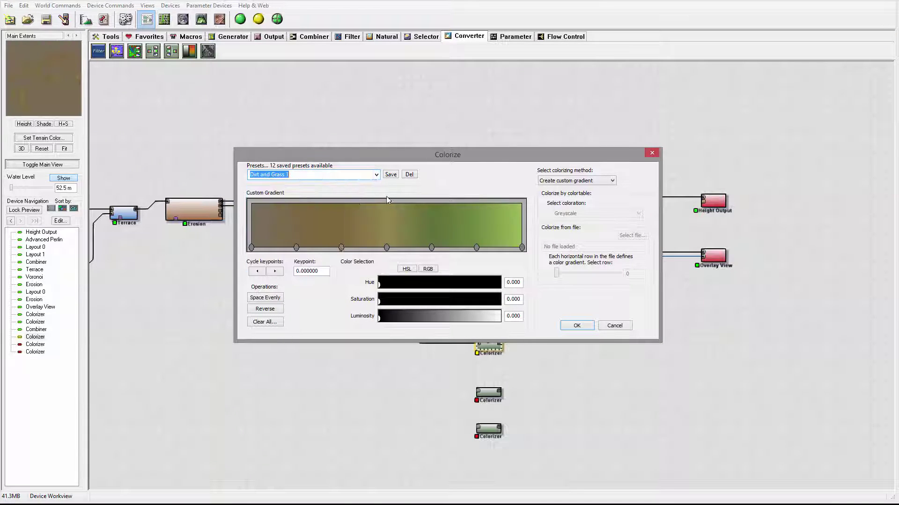
{"action": "left_click", "coordinate": [575, 325]}
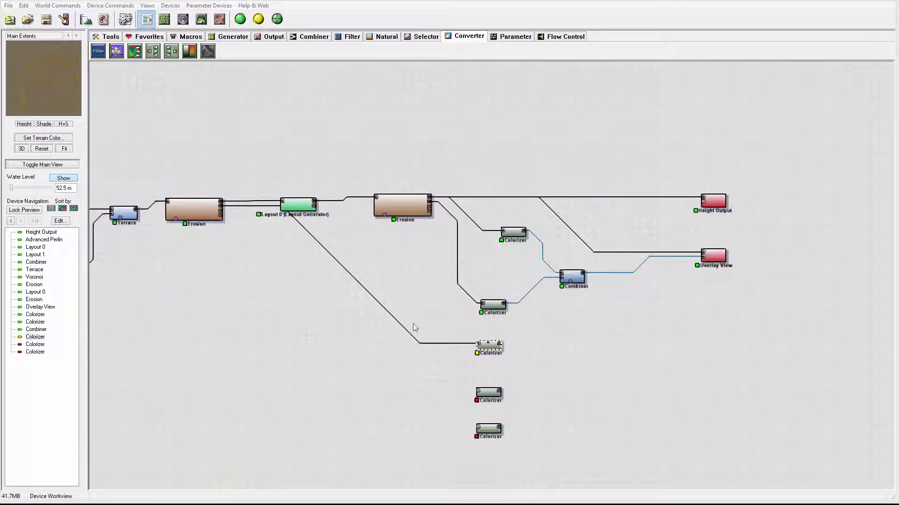
{"action": "left_click", "coordinate": [591, 345]}
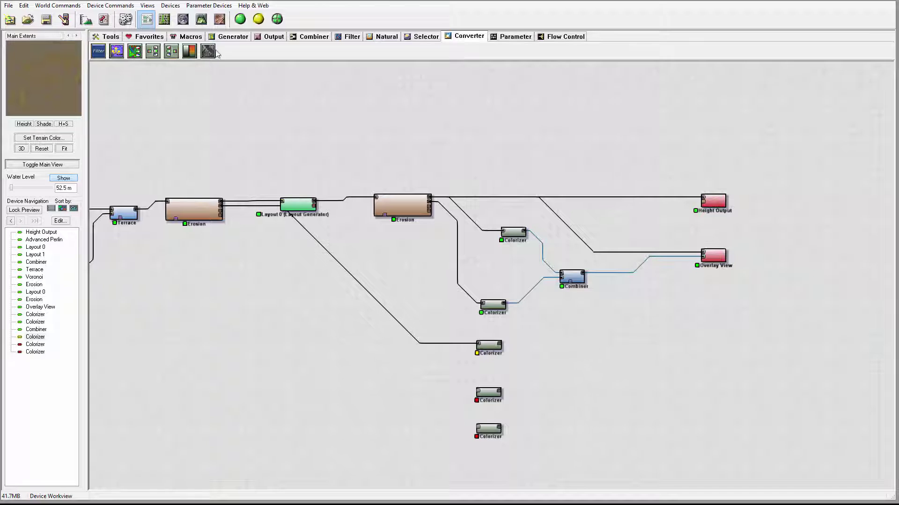
Duplicate the color Combiner and place the copy below the original
{"action": "left_click", "coordinate": [572, 276]}
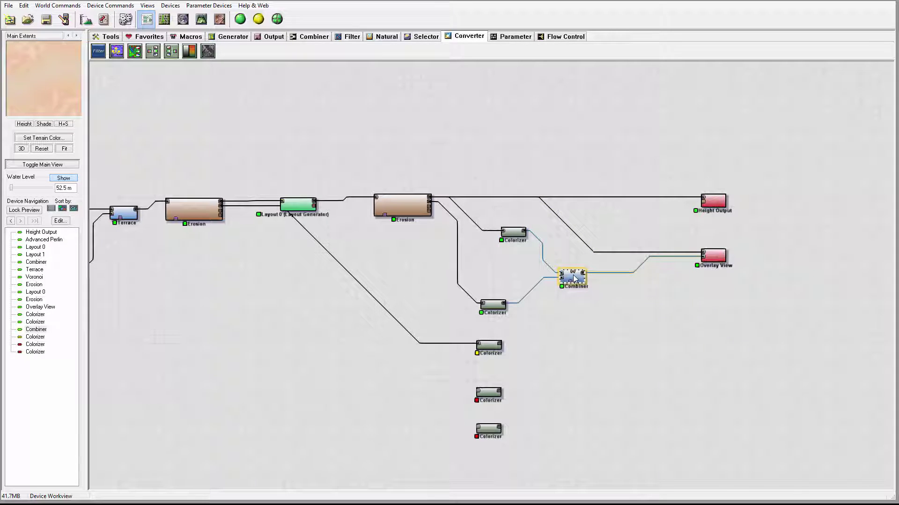
{"action": "key", "text": "ctrl+c"}
{"action": "key", "text": "ctrl+v"}
{"action": "left_click_drag", "start_coordinate": [580, 306], "coordinate": [593, 339]}
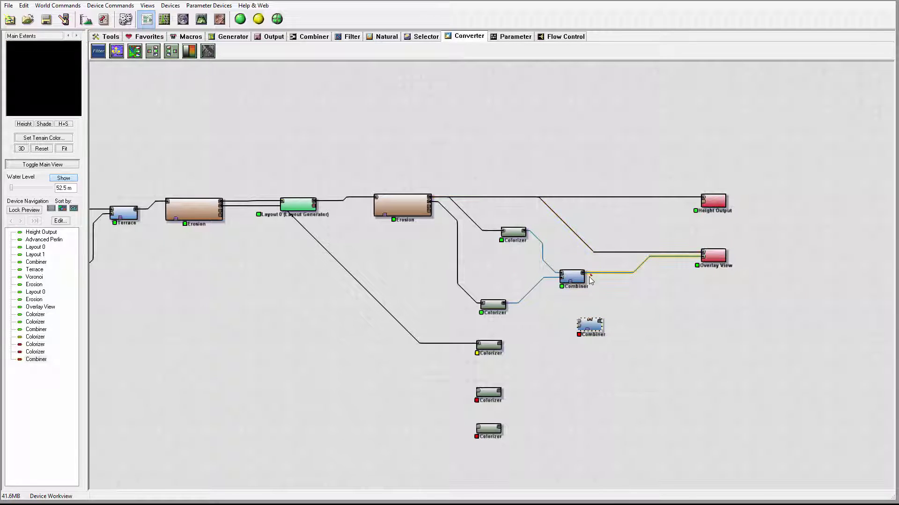
Connect the first color Combiner and the Dirt and Grass Colorizer to the copied Combiner, and feed its output to the Overlay View
{"action": "left_click_drag", "start_coordinate": [584, 279], "coordinate": [580, 325]}
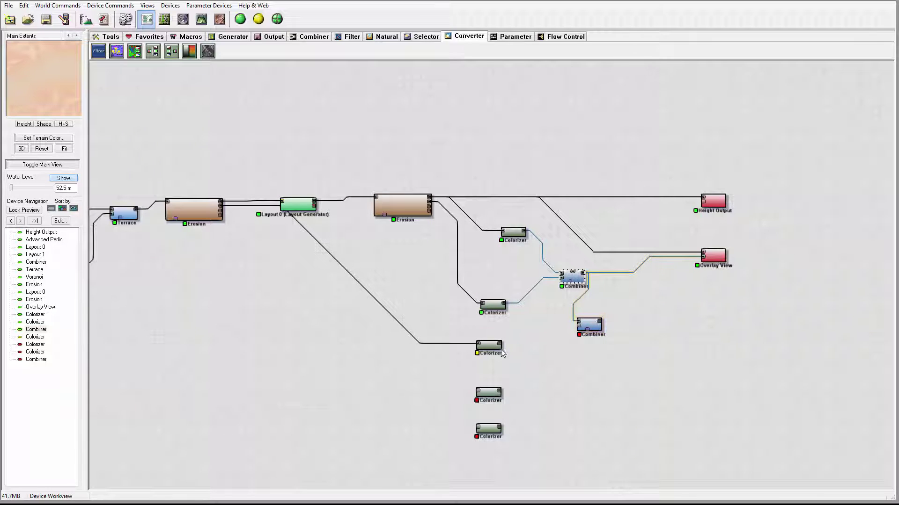
{"action": "left_click", "coordinate": [499, 345]}
{"action": "left_click_drag", "start_coordinate": [501, 345], "coordinate": [704, 256]}
{"action": "left_click", "coordinate": [589, 326]}
{"action": "left_click", "coordinate": [712, 255]}
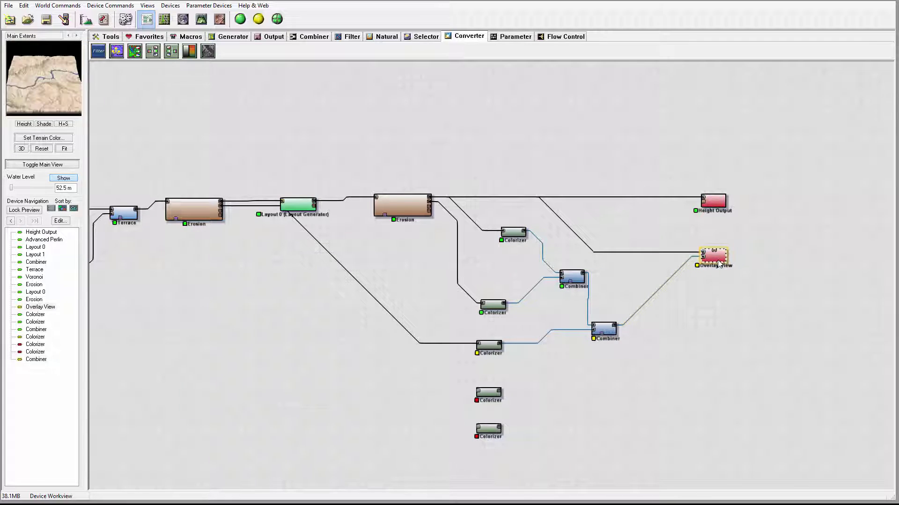
Build the world in the 3D view and examine the recolored canyon and river from several angles
{"action": "left_click", "coordinate": [202, 19]}
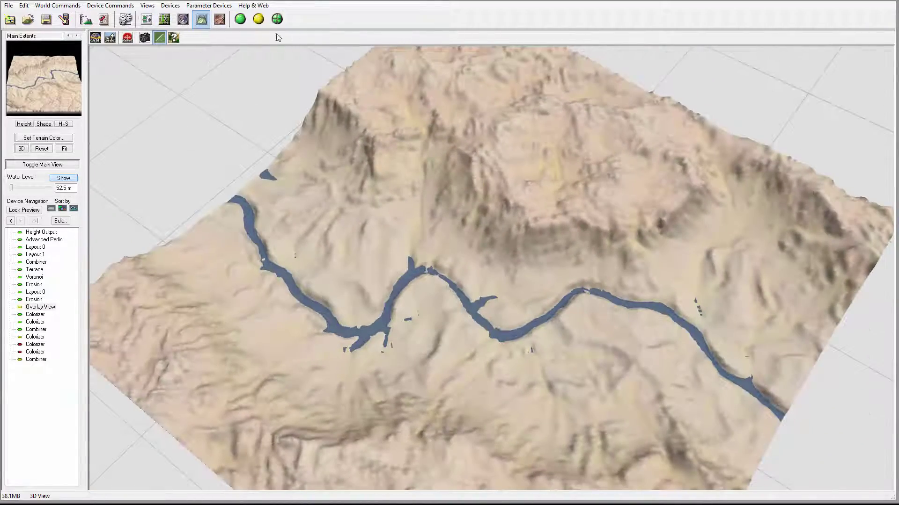
{"action": "left_click", "coordinate": [240, 19]}
{"action": "left_click_drag", "start_coordinate": [564, 314], "coordinate": [445, 148]}
{"action": "left_click_drag", "start_coordinate": [454, 184], "coordinate": [535, 152]}
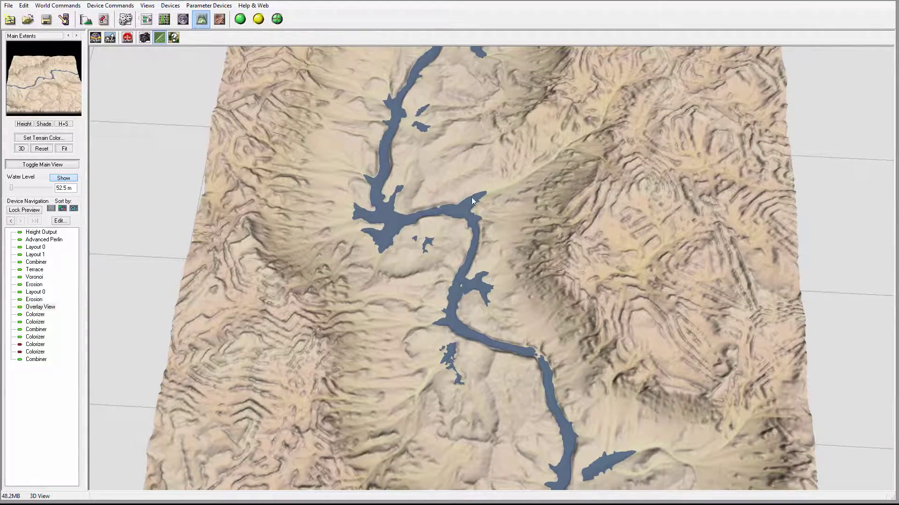
{"action": "left_click_drag", "start_coordinate": [495, 232], "coordinate": [450, 271]}
{"action": "left_click_drag", "start_coordinate": [429, 315], "coordinate": [372, 234]}
{"action": "left_click_drag", "start_coordinate": [520, 263], "coordinate": [534, 329]}
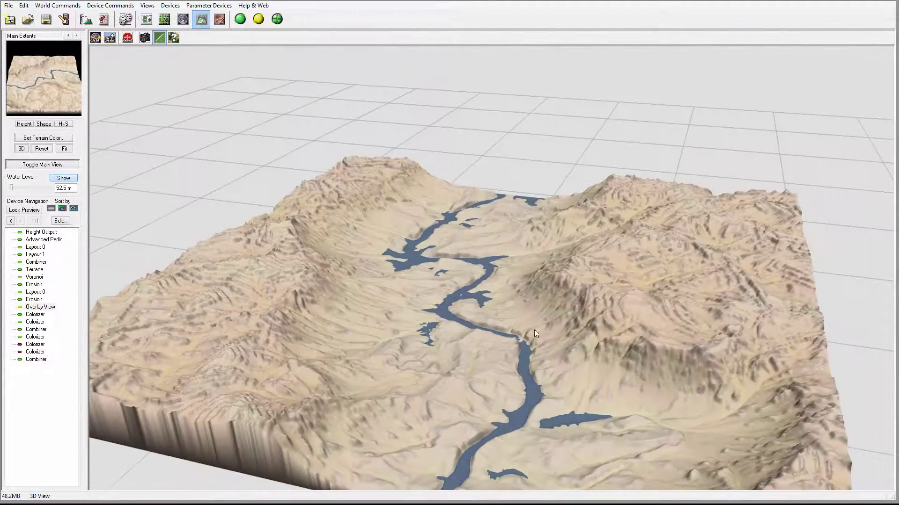
{"action": "left_click_drag", "start_coordinate": [591, 321], "coordinate": [719, 450]}
{"action": "left_click_drag", "start_coordinate": [662, 427], "coordinate": [421, 187]}
Return to the device network and connect the second color Combiner and the fourth Colorizer to the third Combiner's inputs
{"action": "left_click", "coordinate": [147, 19]}
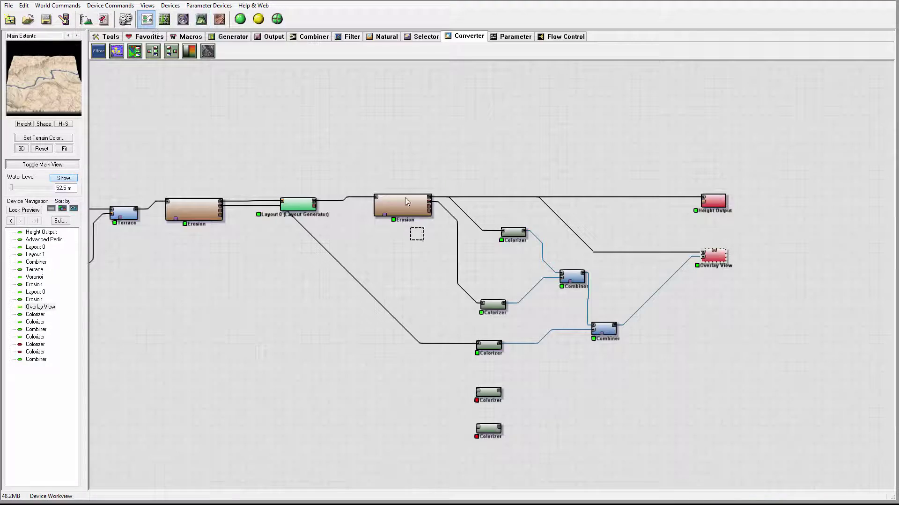
{"action": "right_click_drag", "start_coordinate": [409, 253], "coordinate": [366, 175]}
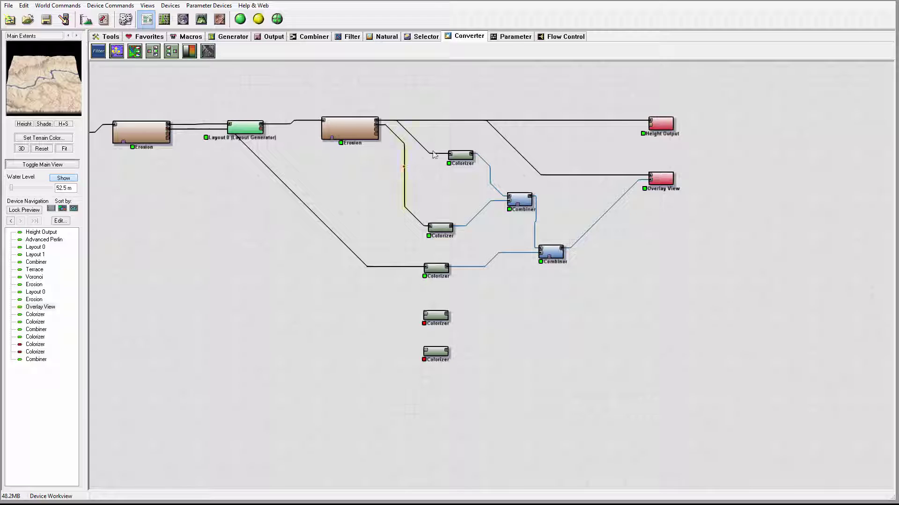
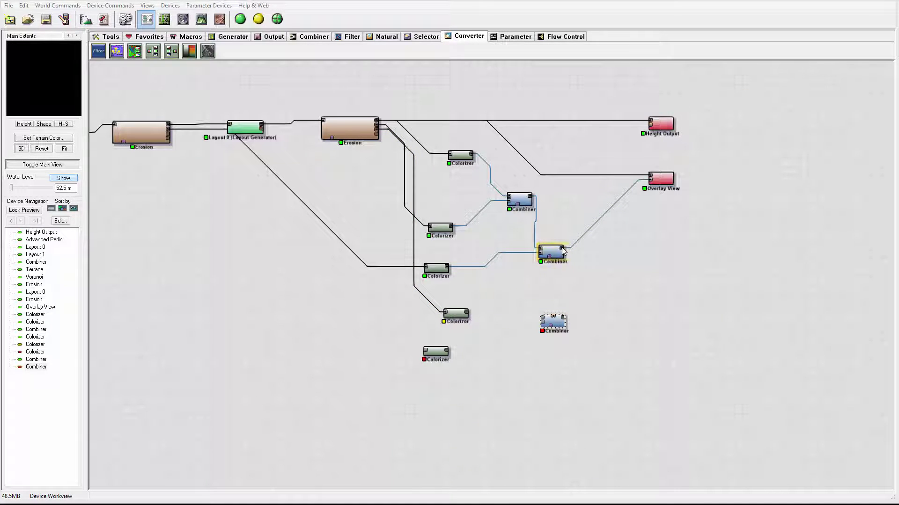
{"action": "left_click_drag", "start_coordinate": [563, 255], "coordinate": [542, 319]}
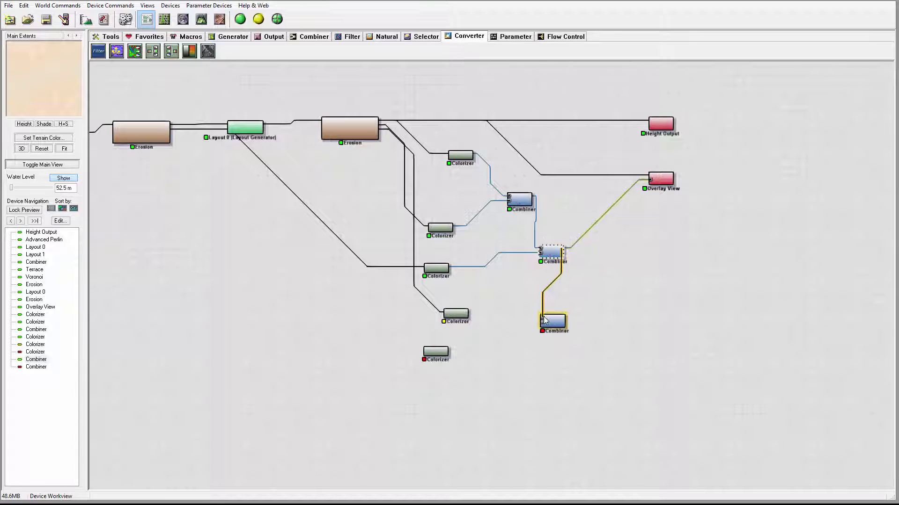
{"action": "left_click_drag", "start_coordinate": [468, 312], "coordinate": [542, 324]}
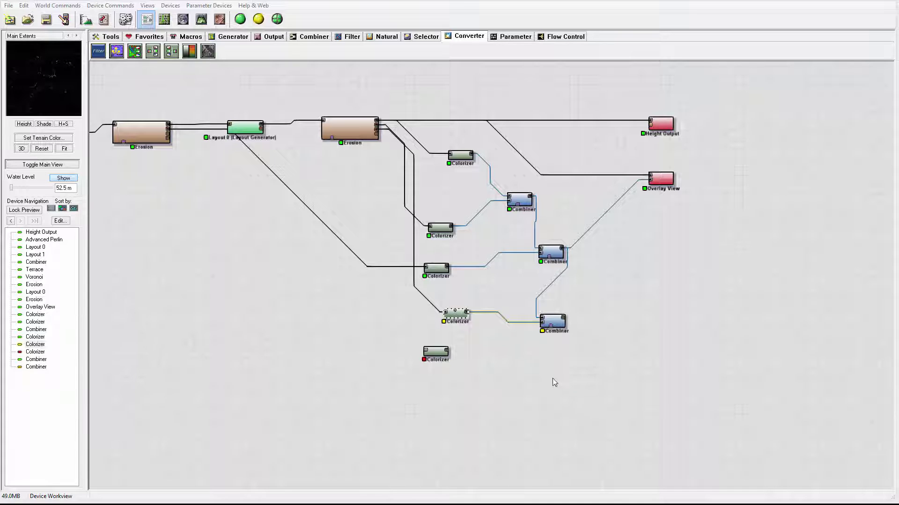
Apply the Drainage gradient preset to the fourth Colorizer
{"action": "double_click", "coordinate": [465, 318]}
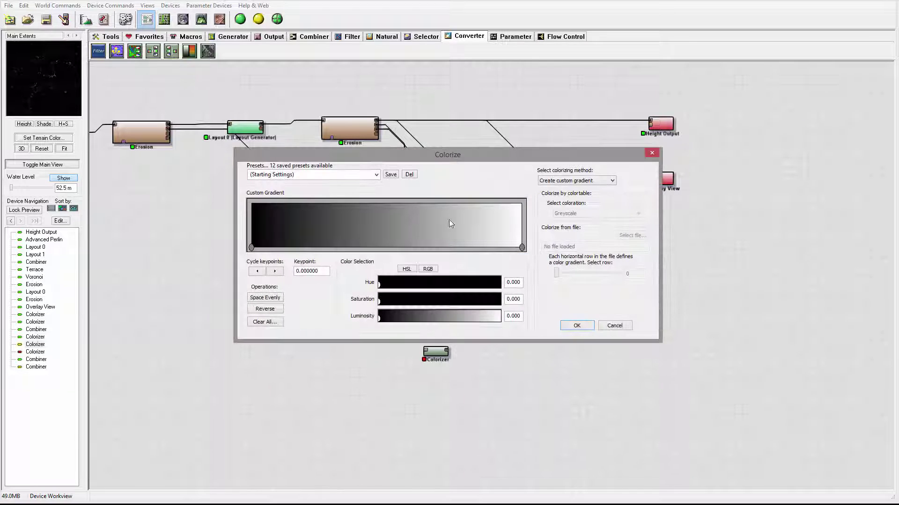
{"action": "left_click", "coordinate": [374, 176]}
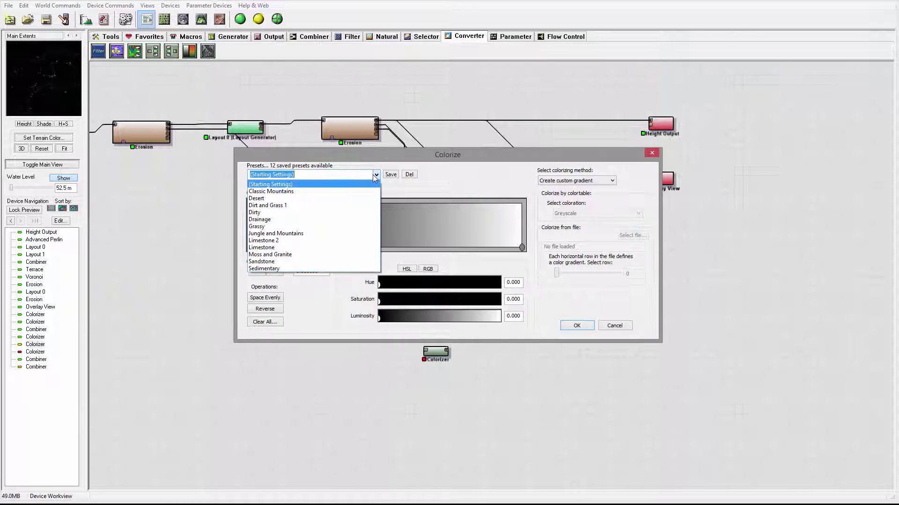
{"action": "left_click", "coordinate": [333, 217]}
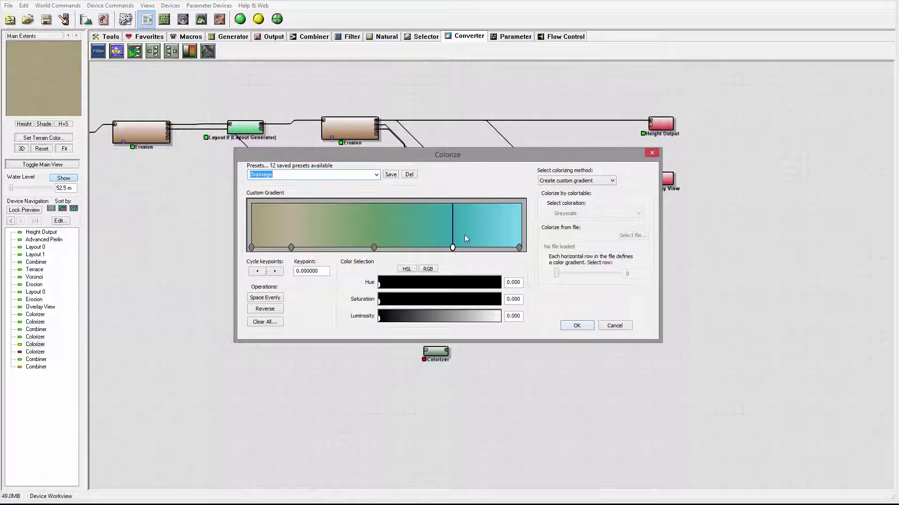
Reorder the Drainage keypoints to green at 0, teal at about 0.375, light tan at about 0.604 and darker tan beyond it, and preview the third Combiner
{"action": "left_click_drag", "start_coordinate": [452, 248], "coordinate": [340, 247]}
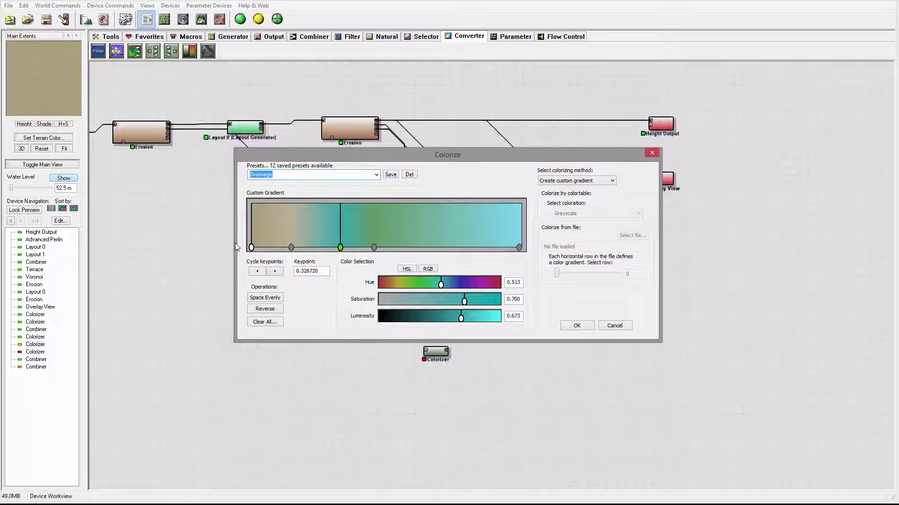
{"action": "left_click_drag", "start_coordinate": [251, 247], "coordinate": [456, 247]}
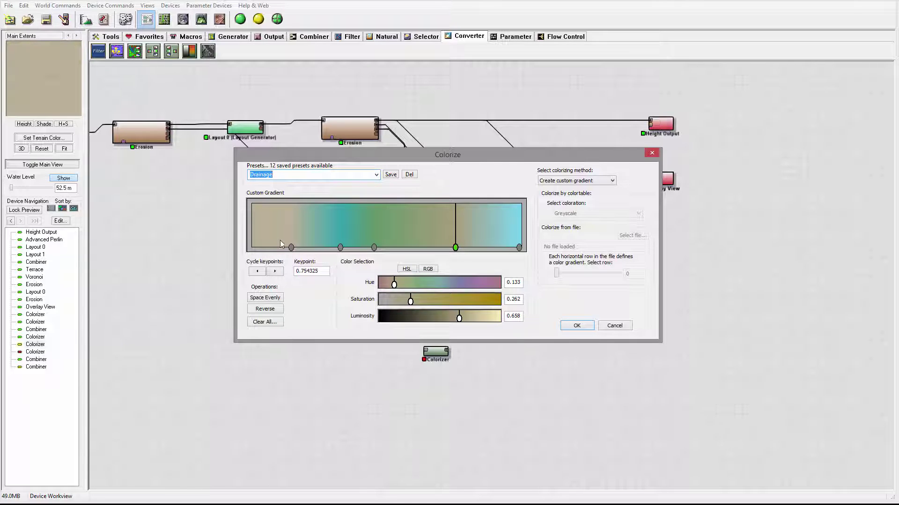
{"action": "left_click_drag", "start_coordinate": [291, 247], "coordinate": [251, 247]}
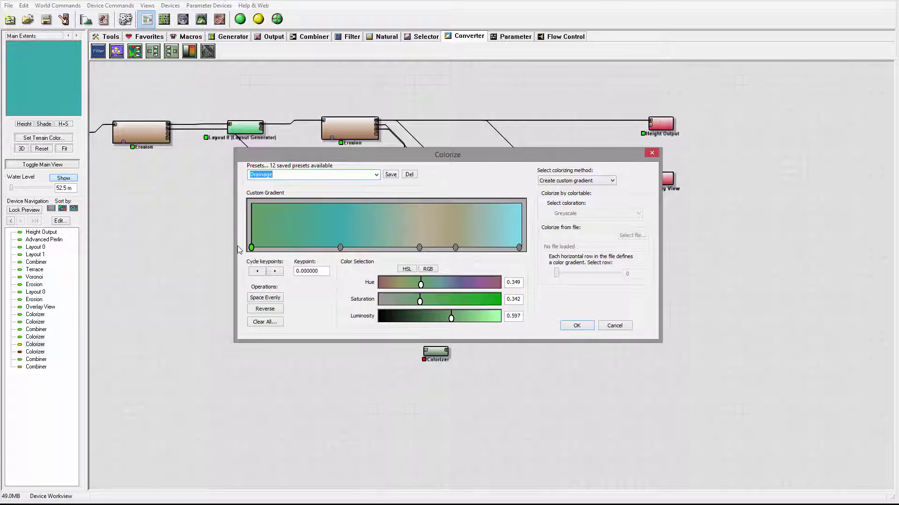
{"action": "left_click_drag", "start_coordinate": [340, 247], "coordinate": [353, 247]}
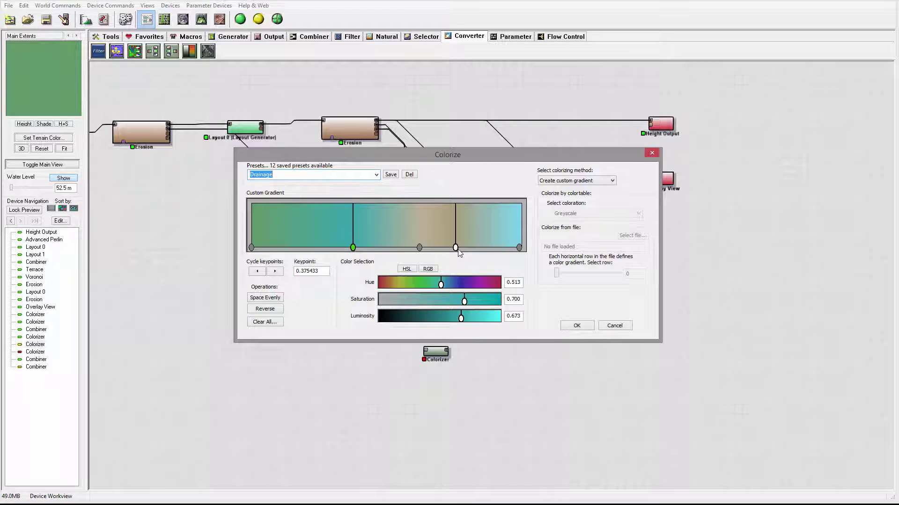
{"action": "mouse_move", "coordinate": [456, 248]}
{"action": "left_mouse_down"}
{"action": "mouse_move", "coordinate": [481, 247]}
{"action": "mouse_move", "coordinate": [473, 247]}
{"action": "left_mouse_up"}
{"action": "left_click_drag", "start_coordinate": [419, 247], "coordinate": [415, 247]}
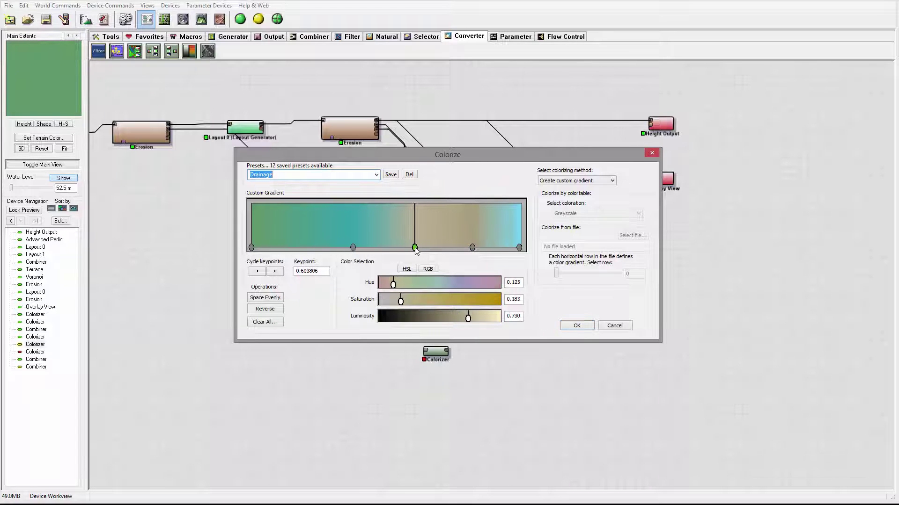
{"action": "left_click", "coordinate": [581, 327]}
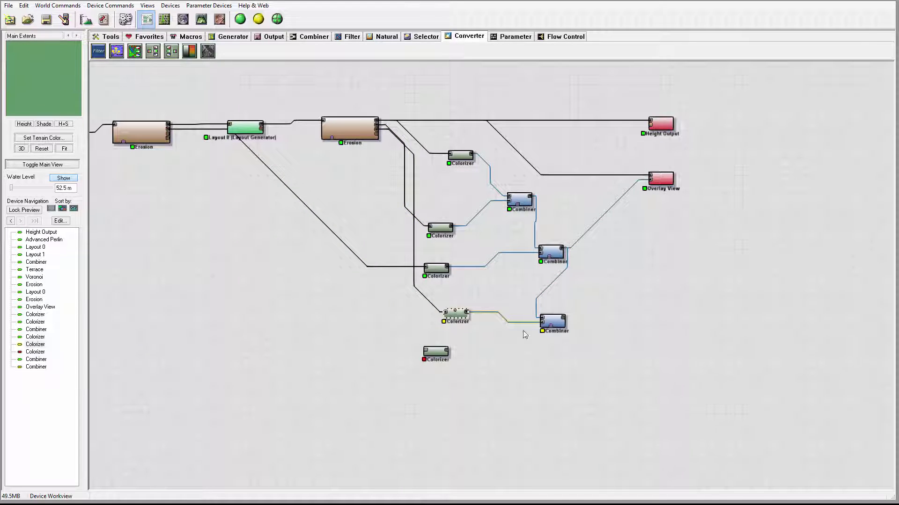
{"action": "left_click", "coordinate": [561, 325]}
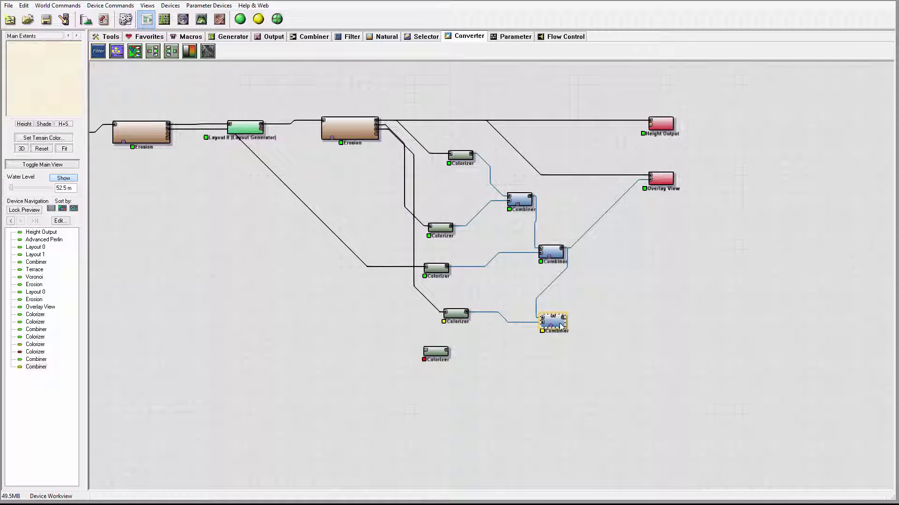
Set the third Combiner's method to Screen and connect its output to the Overlay View's overlay input
{"action": "double_click", "coordinate": [561, 325]}
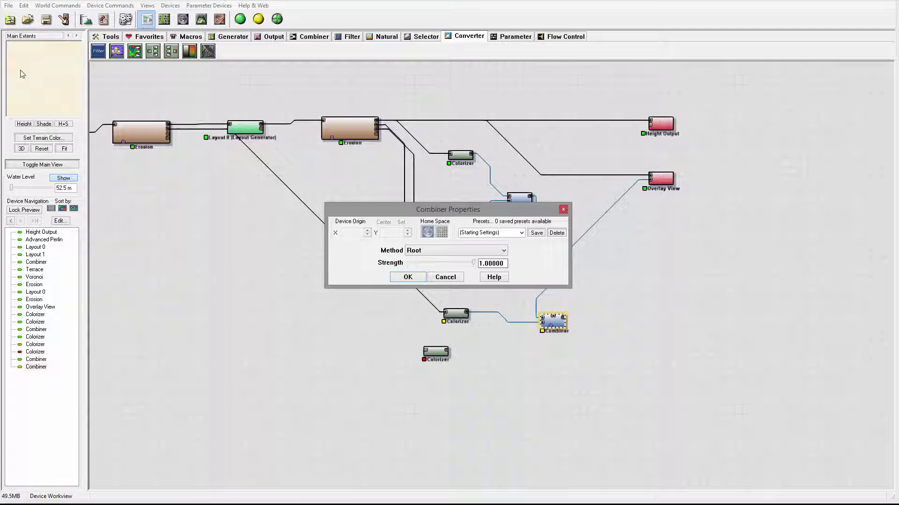
{"action": "left_click", "coordinate": [457, 250]}
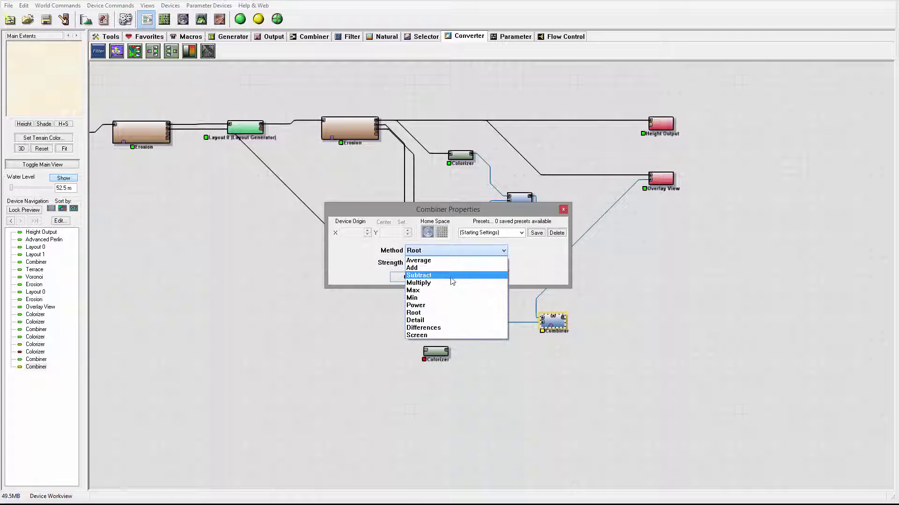
{"action": "left_click", "coordinate": [424, 335]}
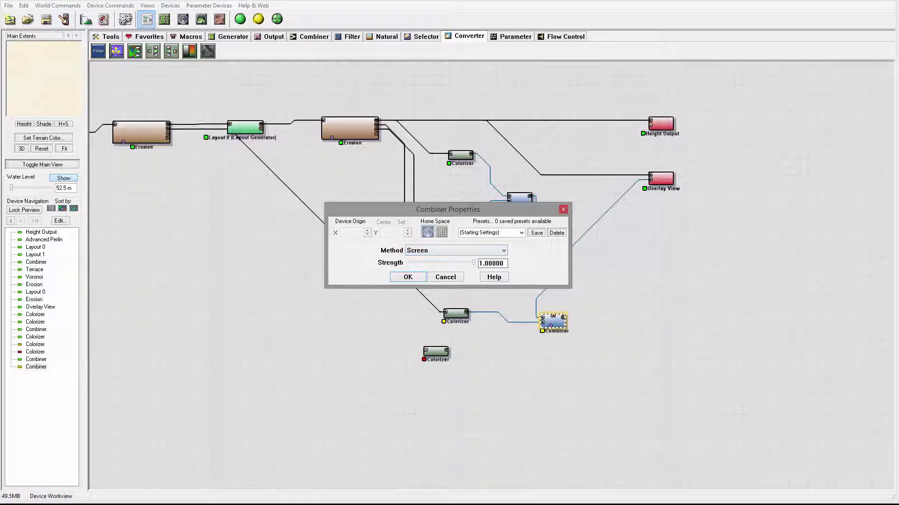
{"action": "left_click", "coordinate": [416, 276]}
{"action": "left_click", "coordinate": [408, 277]}
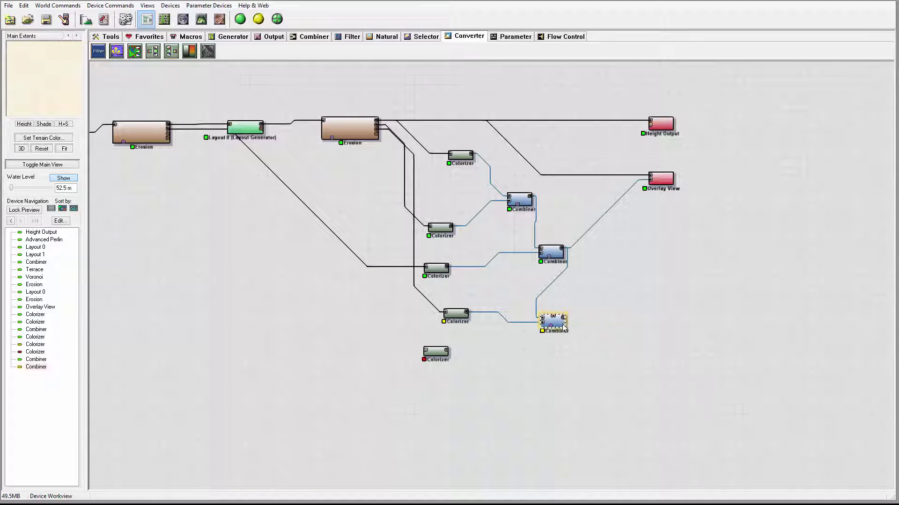
{"action": "left_click_drag", "start_coordinate": [563, 327], "coordinate": [580, 318]}
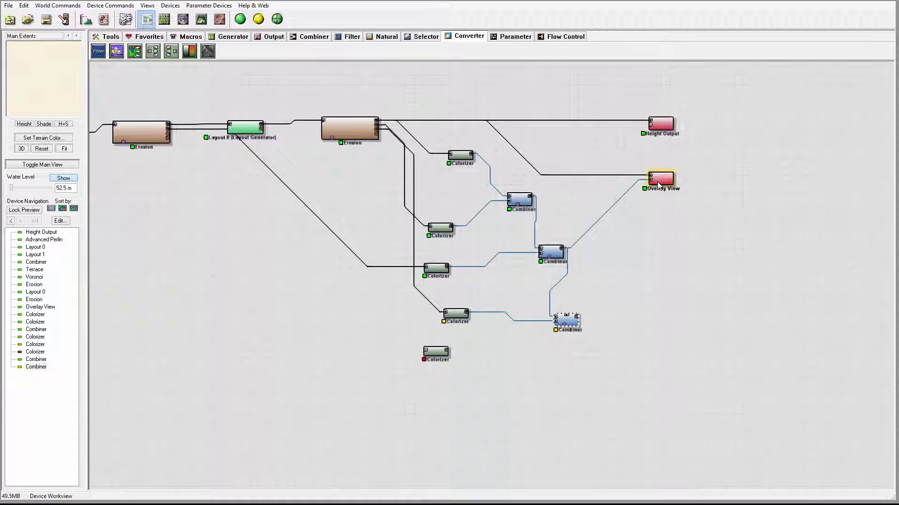
{"action": "left_click_drag", "start_coordinate": [650, 183], "coordinate": [580, 318]}
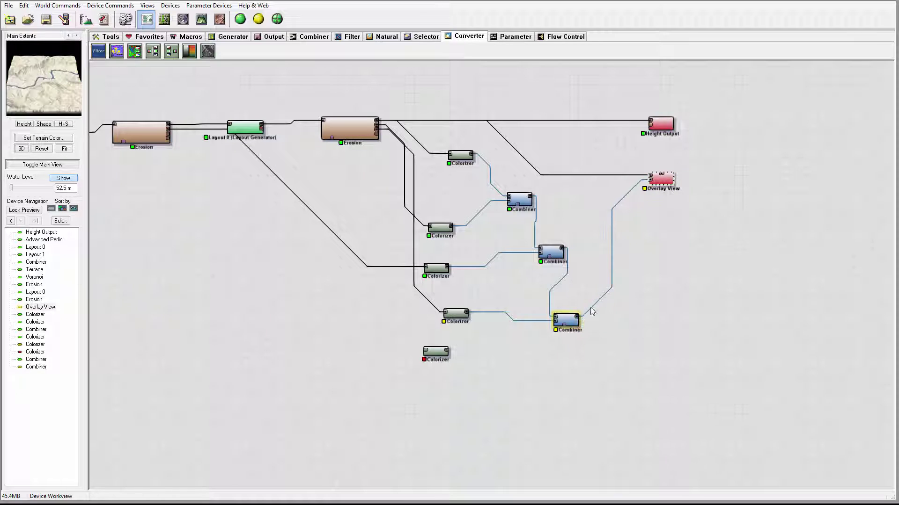
Build the world in the 3D view and examine the recolored terrain and river from another angle
{"action": "left_click", "coordinate": [205, 21]}
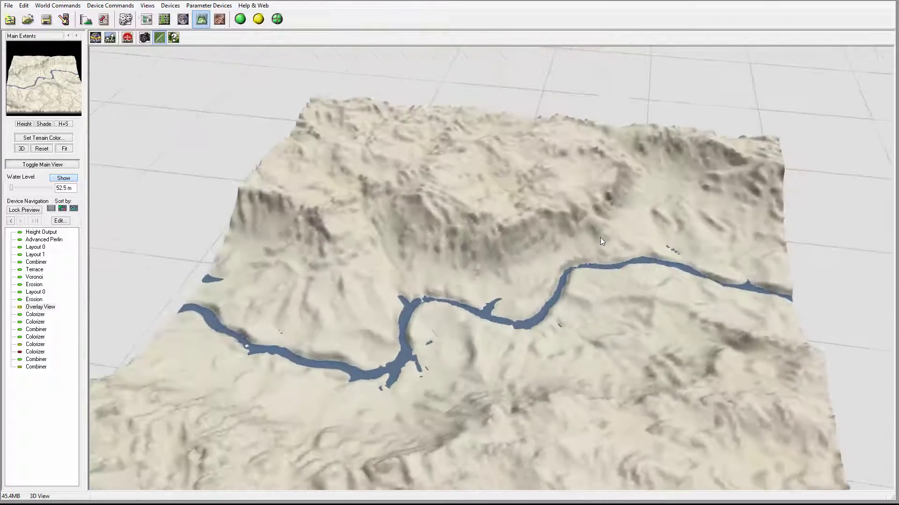
{"action": "left_click_drag", "start_coordinate": [600, 237], "coordinate": [473, 275]}
{"action": "left_click", "coordinate": [240, 19]}
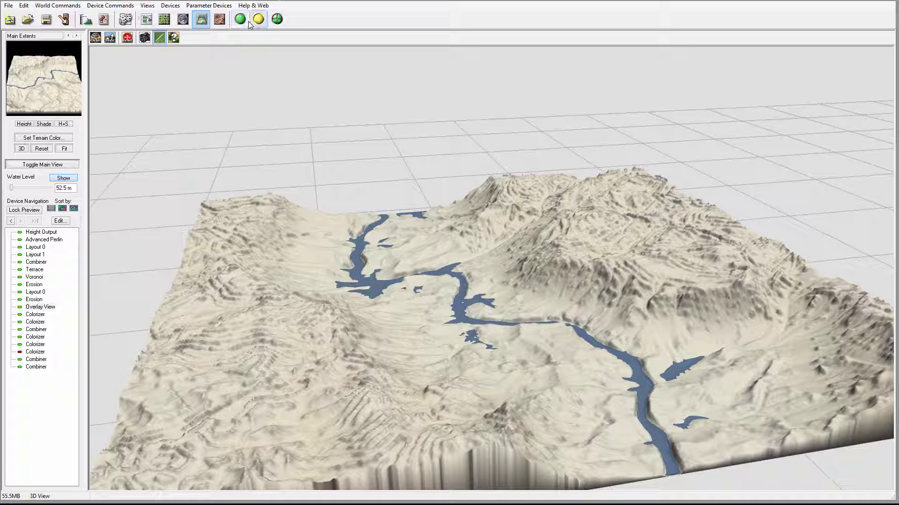
Return to the device network, space out the third Combiner, fourth Colorizer and first Combiner, and compare the Combiners' previews
{"action": "left_click", "coordinate": [146, 19]}
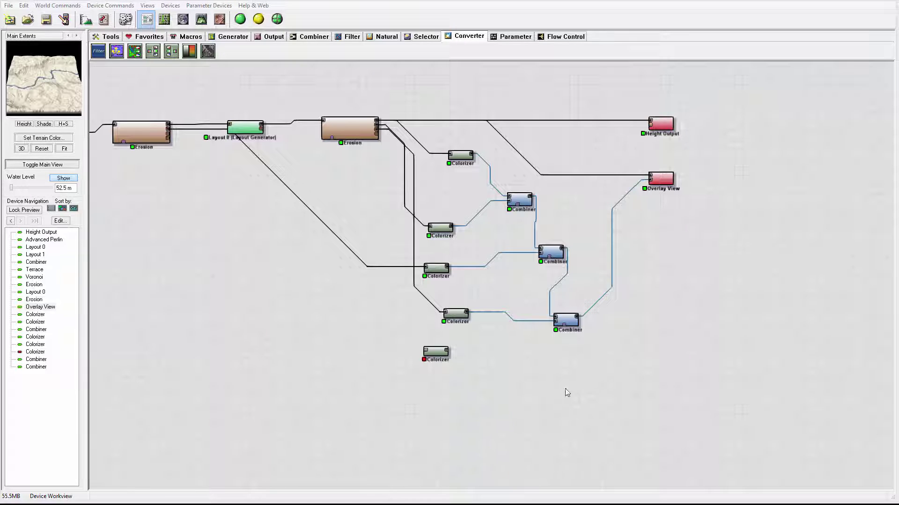
{"action": "left_click_drag", "start_coordinate": [569, 329], "coordinate": [589, 329]}
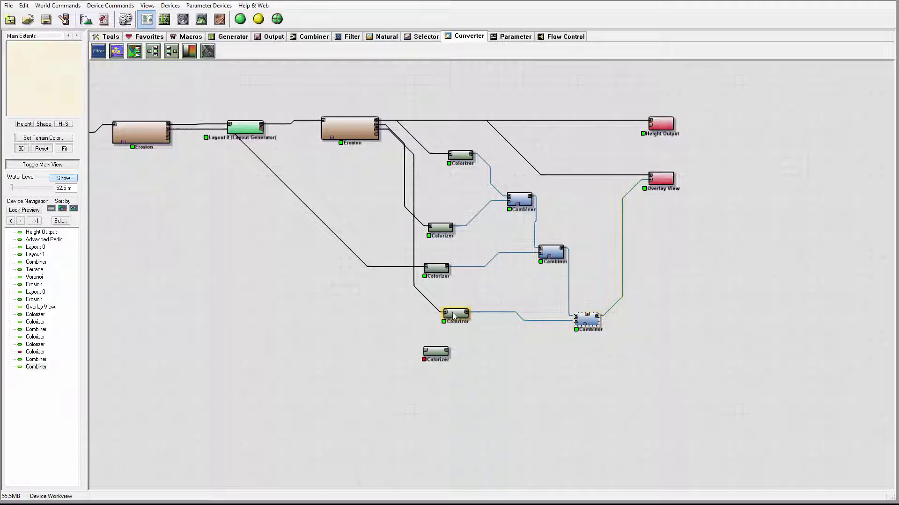
{"action": "left_click_drag", "start_coordinate": [456, 315], "coordinate": [433, 314]}
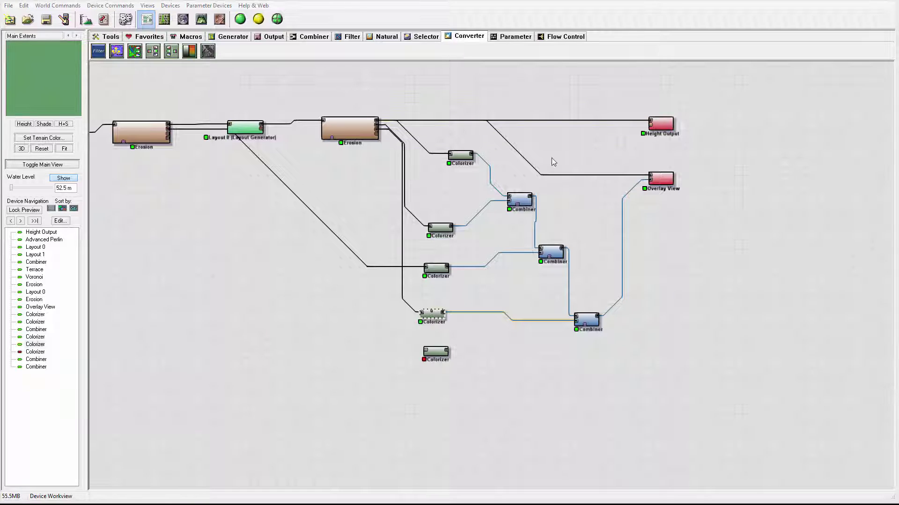
{"action": "left_click", "coordinate": [521, 201]}
{"action": "left_click_drag", "start_coordinate": [521, 201], "coordinate": [526, 188]}
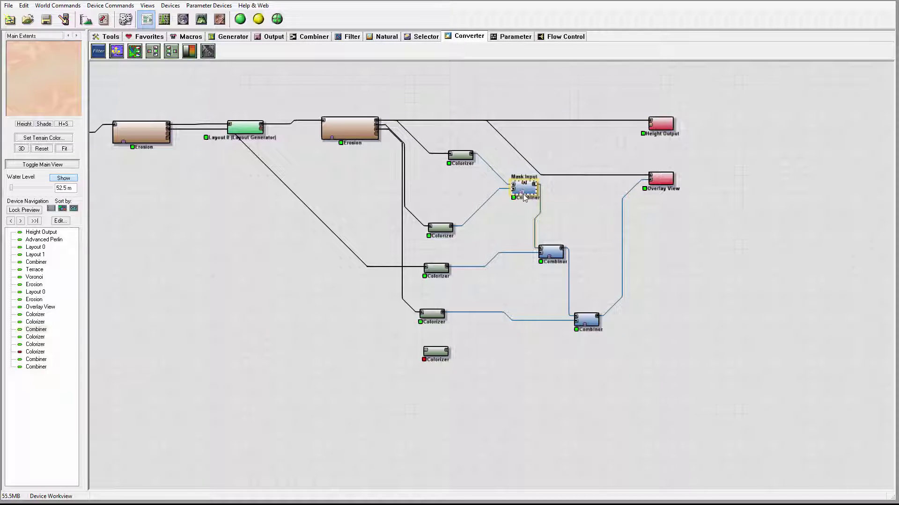
{"action": "left_click", "coordinate": [553, 255]}
{"action": "left_click", "coordinate": [590, 322]}
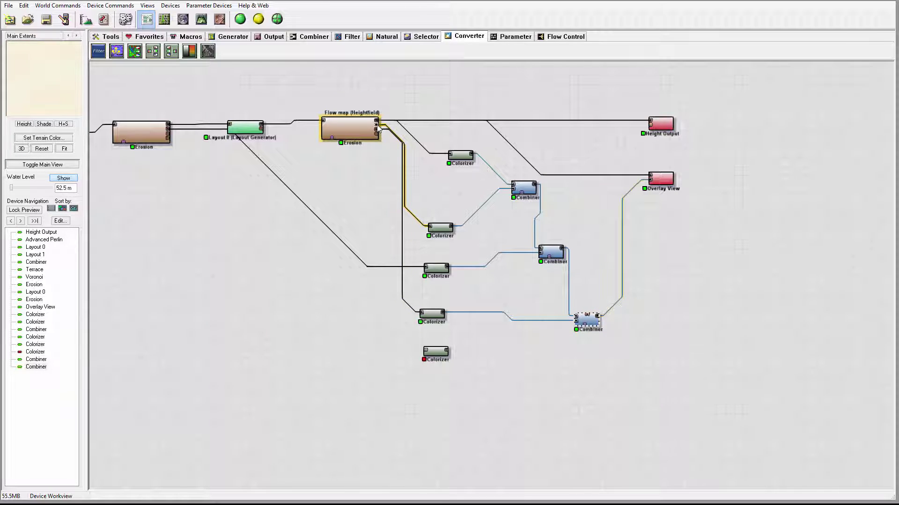
Connect the second Erosion's Flow map output to the first Combiner's mask input and tidy the nearby Colorizers and Combiners
{"action": "left_click_drag", "start_coordinate": [378, 130], "coordinate": [523, 173]}
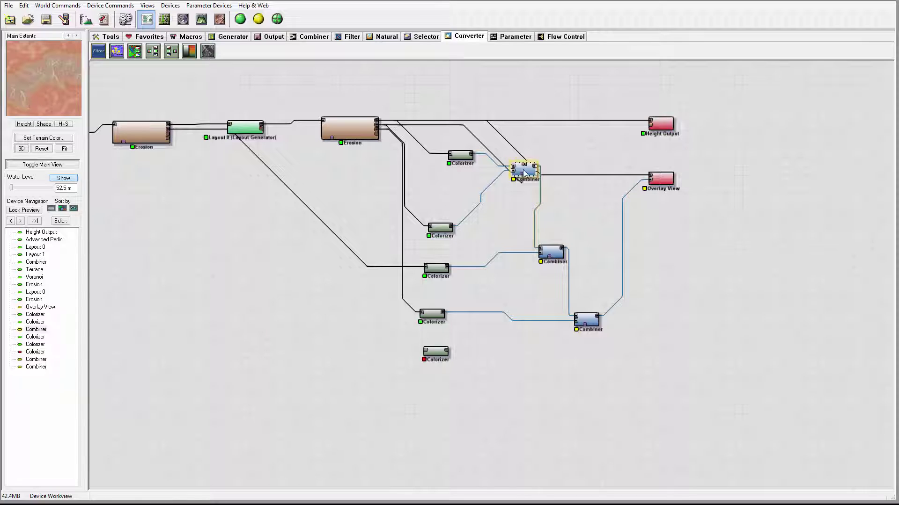
{"action": "left_click_drag", "start_coordinate": [524, 171], "coordinate": [533, 180]}
{"action": "mouse_move", "coordinate": [549, 248]}
{"action": "left_mouse_down"}
{"action": "mouse_move", "coordinate": [606, 239]}
{"action": "mouse_move", "coordinate": [566, 243]}
{"action": "left_mouse_up"}
{"action": "left_click_drag", "start_coordinate": [431, 271], "coordinate": [438, 275]}
{"action": "left_click_drag", "start_coordinate": [443, 231], "coordinate": [466, 186]}
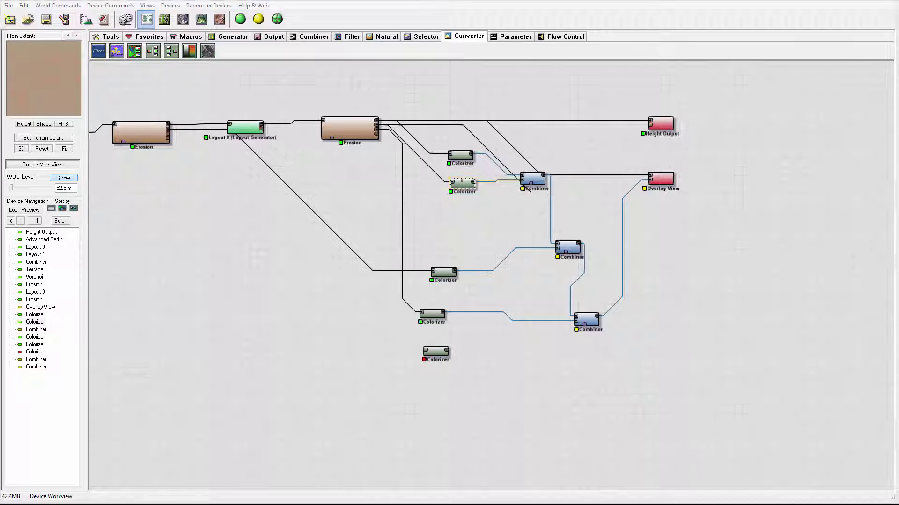
Connect the second Erosion's third output to the second Combiner's mask input and compare its preview with the first Combiner's
{"action": "left_click_drag", "start_coordinate": [379, 133], "coordinate": [565, 256]}
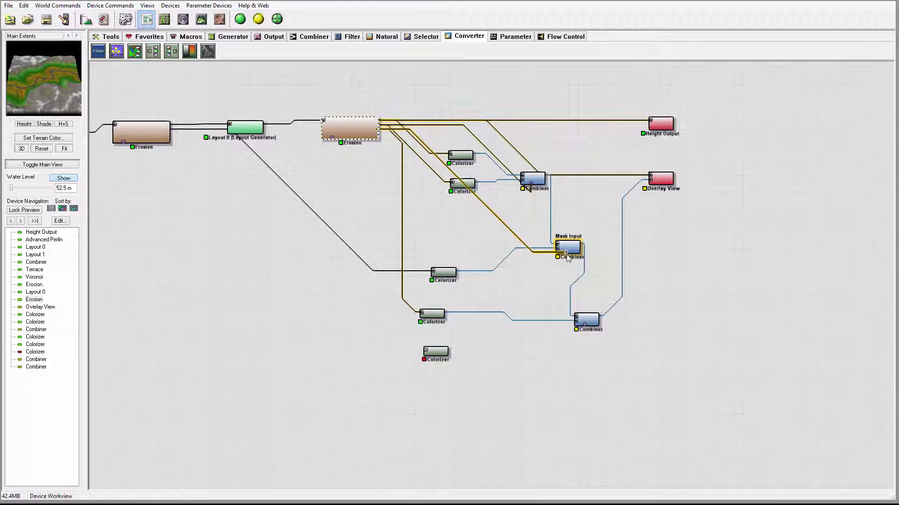
{"action": "left_click", "coordinate": [569, 247]}
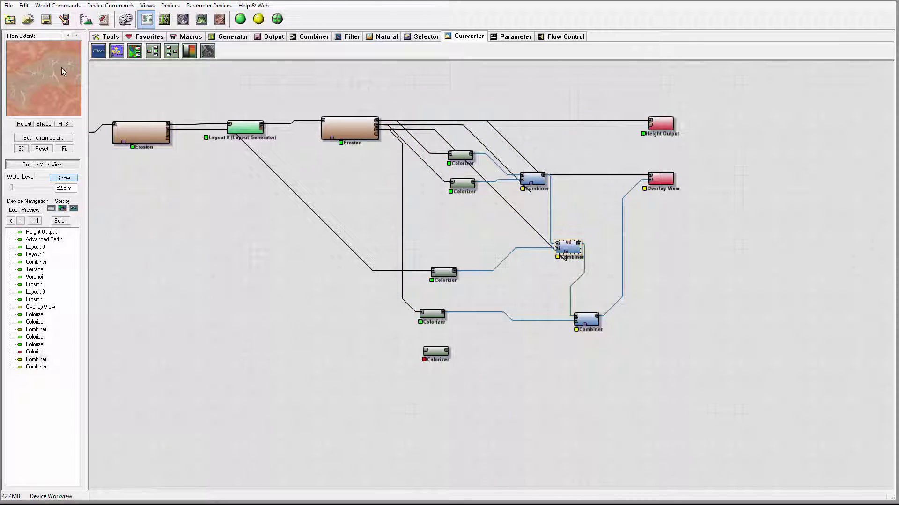
{"action": "left_click_drag", "start_coordinate": [562, 246], "coordinate": [556, 241]}
{"action": "left_click", "coordinate": [533, 178]}
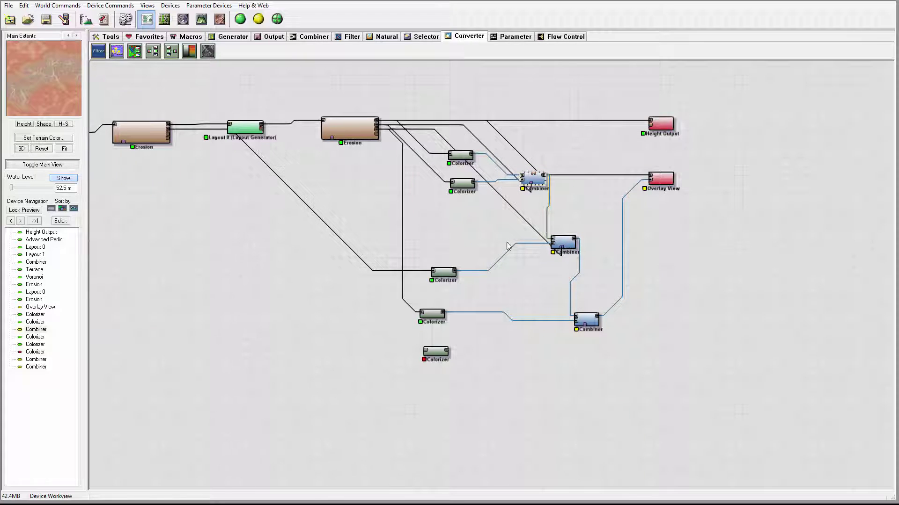
{"action": "left_click", "coordinate": [559, 244]}
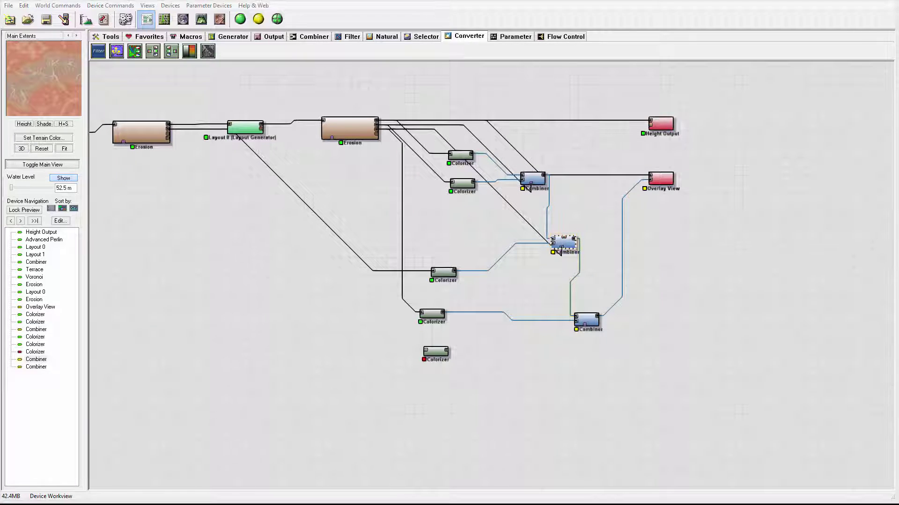
Connect the first Erosion's Flow map output to the third Combiner's mask input and compare its preview with the second Combiner's
{"action": "left_click", "coordinate": [596, 322]}
{"action": "left_click_drag", "start_coordinate": [597, 322], "coordinate": [604, 304]}
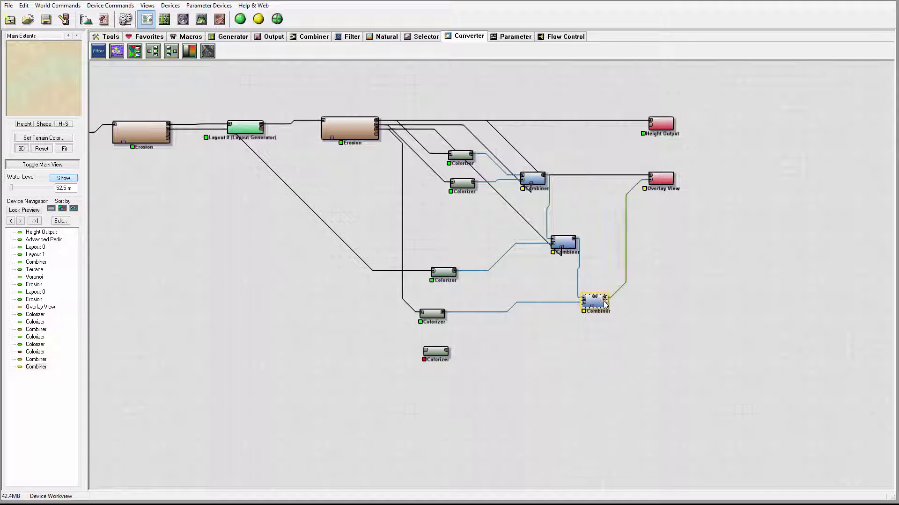
{"action": "double_click", "coordinate": [601, 305]}
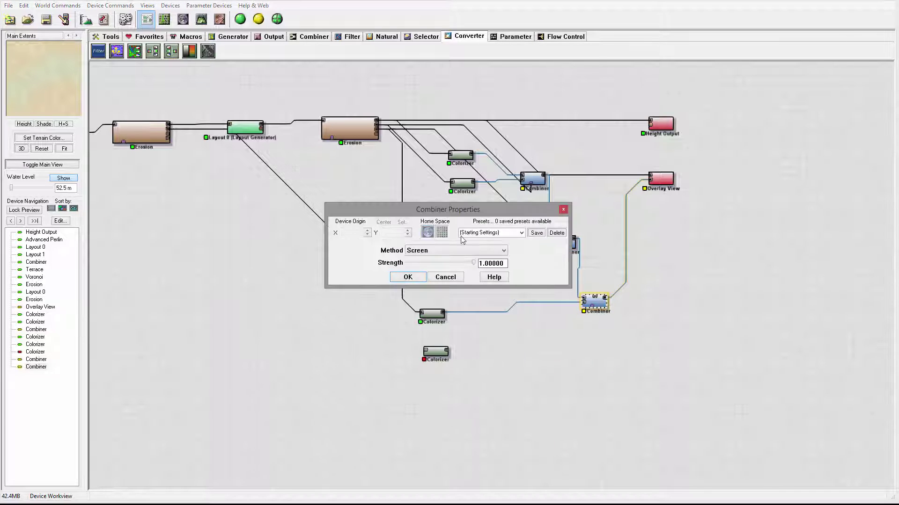
{"action": "left_click", "coordinate": [563, 209]}
{"action": "left_click", "coordinate": [154, 125]}
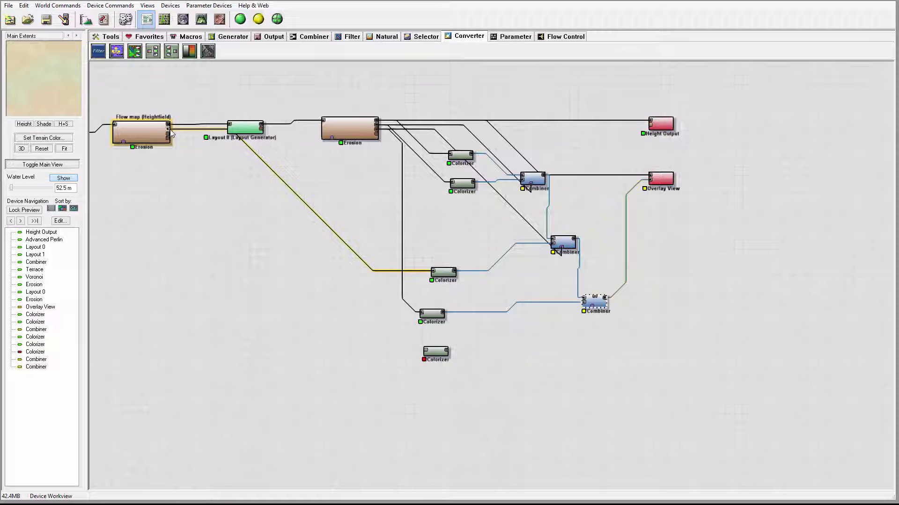
{"action": "left_click_drag", "start_coordinate": [170, 130], "coordinate": [594, 311]}
{"action": "left_click", "coordinate": [598, 306]}
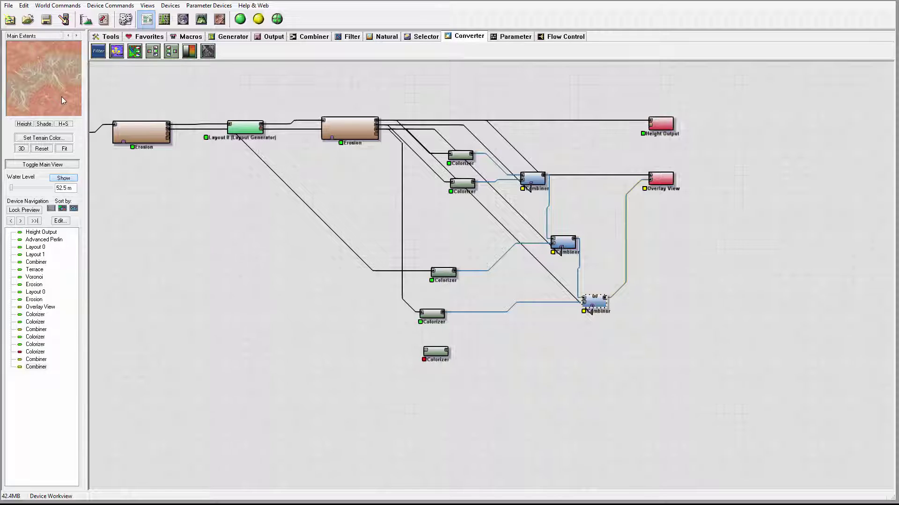
{"action": "left_click", "coordinate": [563, 242]}
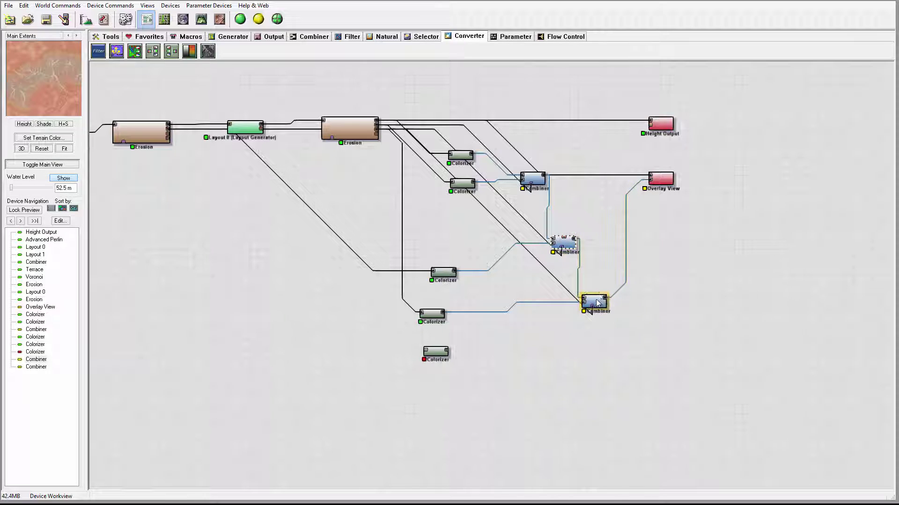
{"action": "left_click", "coordinate": [597, 301]}
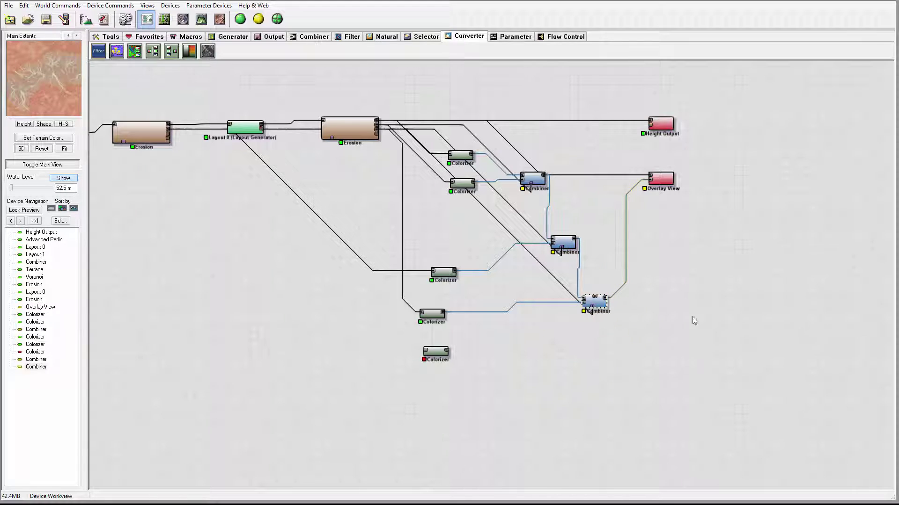
{"action": "left_click_drag", "start_coordinate": [600, 305], "coordinate": [592, 301]}
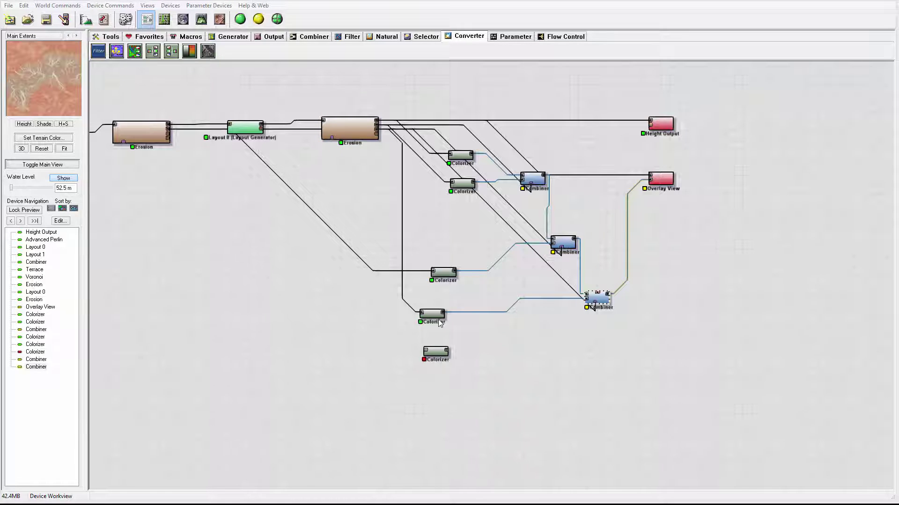
Rewire the fourth Colorizer's input to the second Erosion's last output and line up the third and fourth Colorizers beside their Combiners
{"action": "left_click_drag", "start_coordinate": [439, 320], "coordinate": [464, 316]}
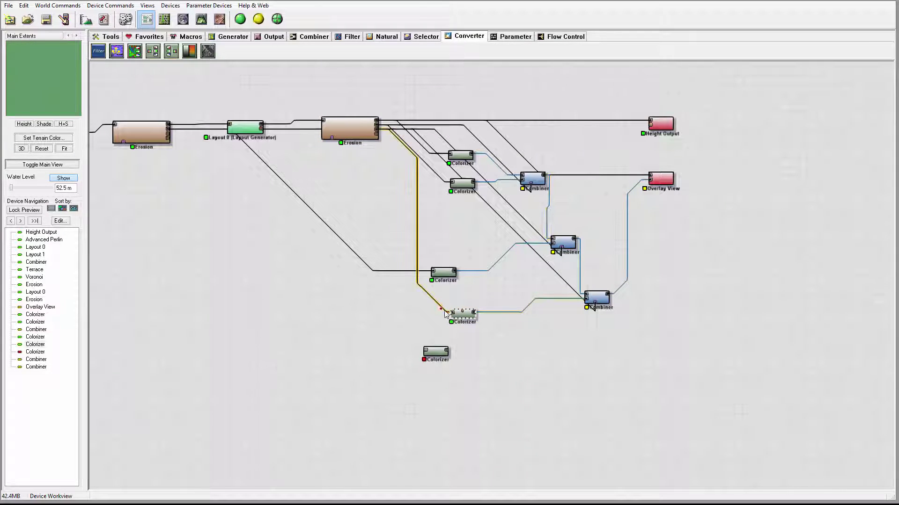
{"action": "left_click_drag", "start_coordinate": [452, 315], "coordinate": [377, 135]}
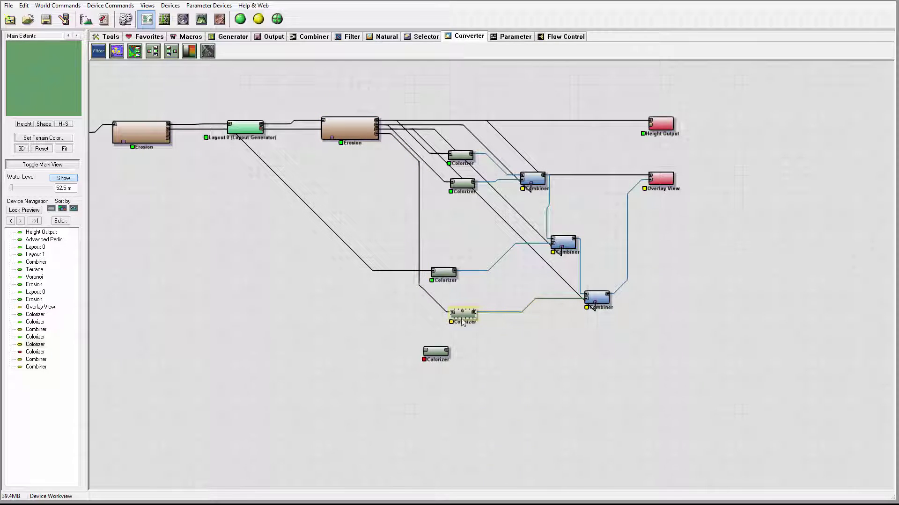
{"action": "left_click_drag", "start_coordinate": [462, 322], "coordinate": [462, 231]}
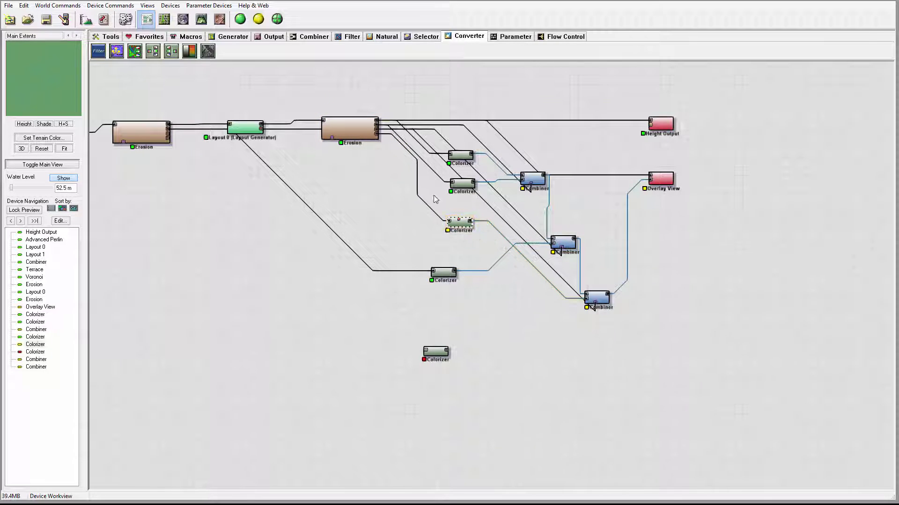
{"action": "left_click_drag", "start_coordinate": [448, 276], "coordinate": [464, 262]}
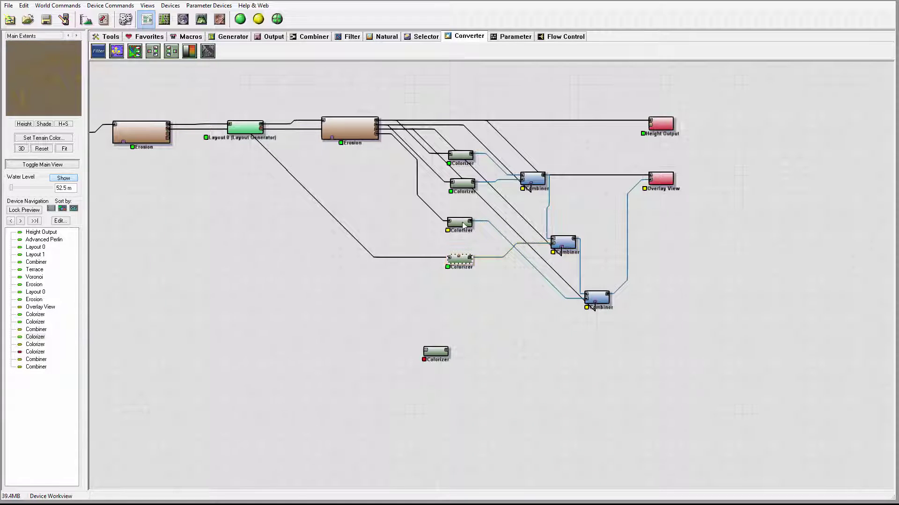
{"action": "left_click_drag", "start_coordinate": [463, 226], "coordinate": [461, 302]}
{"action": "mouse_move", "coordinate": [594, 300]}
{"action": "left_mouse_down"}
{"action": "mouse_move", "coordinate": [609, 287]}
{"action": "mouse_move", "coordinate": [585, 303]}
{"action": "left_mouse_up"}
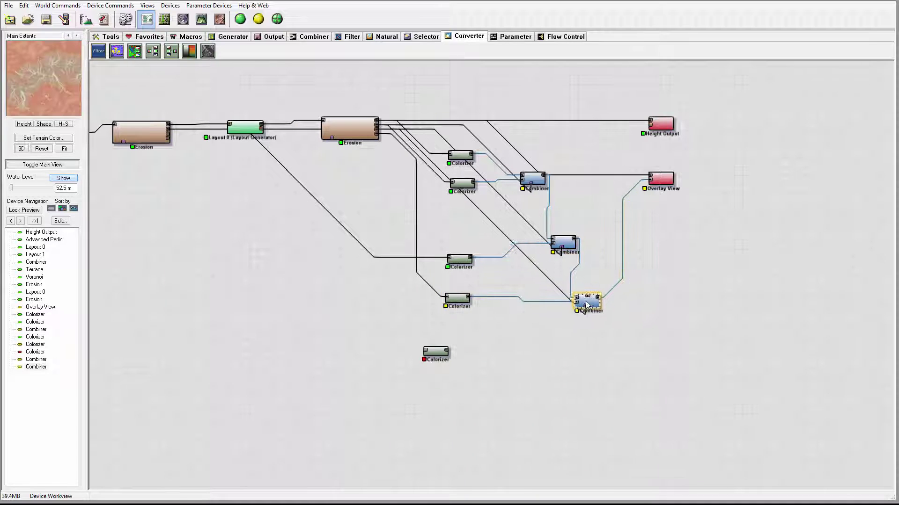
Compare the previews of the second Combiner, third Combiner and fourth Colorizer
{"action": "left_click", "coordinate": [564, 248]}
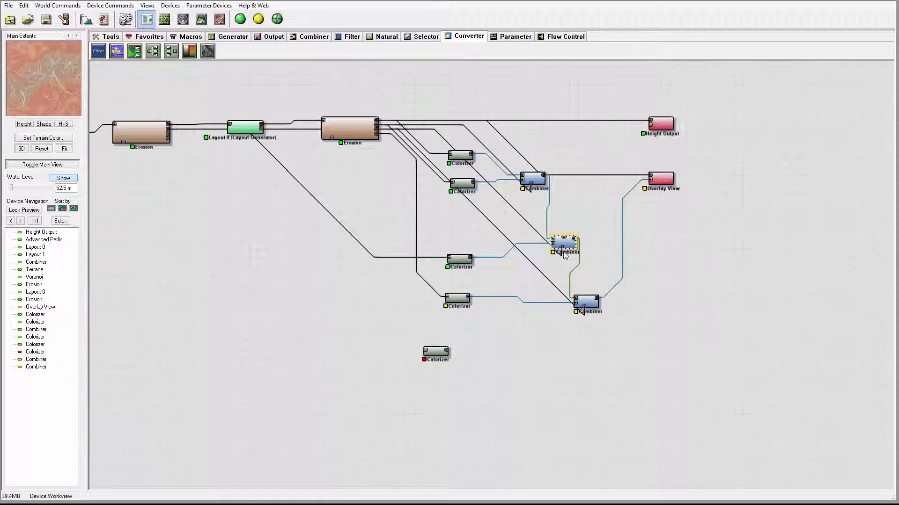
{"action": "left_click", "coordinate": [597, 313]}
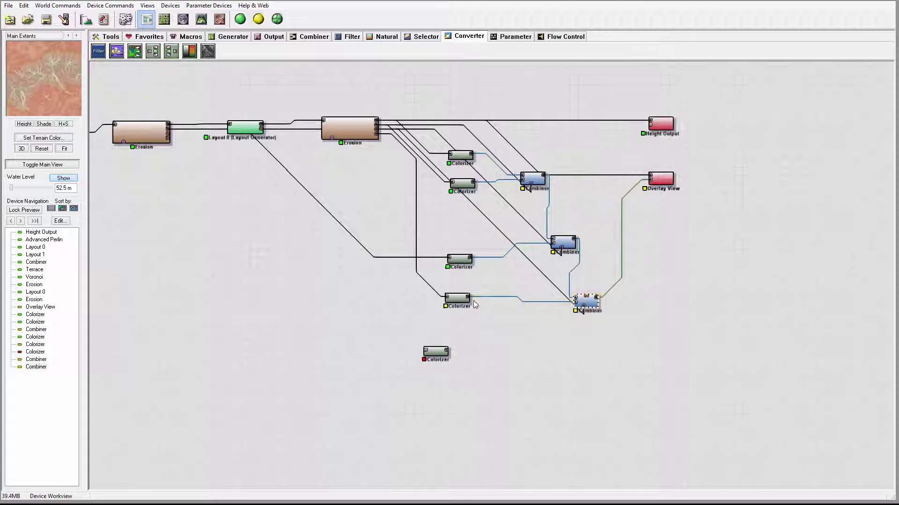
{"action": "left_click_drag", "start_coordinate": [457, 299], "coordinate": [476, 299]}
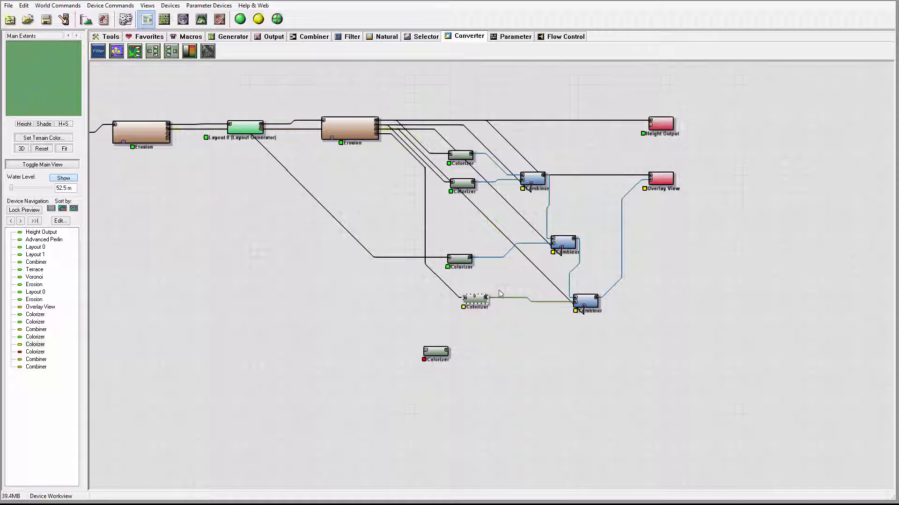
{"action": "left_click", "coordinate": [585, 301]}
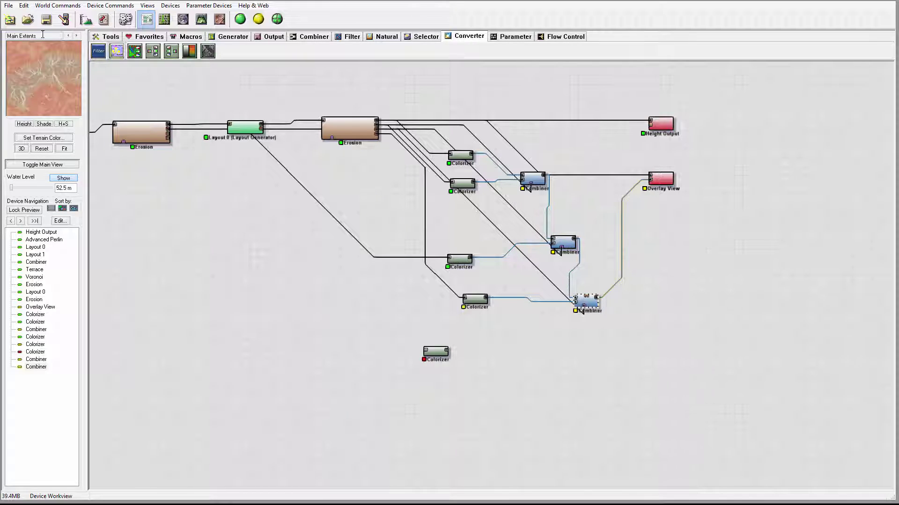
Reposition the unconnected fifth Colorizer below the others and wire a map output of the first Erosion into its input
{"action": "left_click_drag", "start_coordinate": [587, 302], "coordinate": [586, 299]}
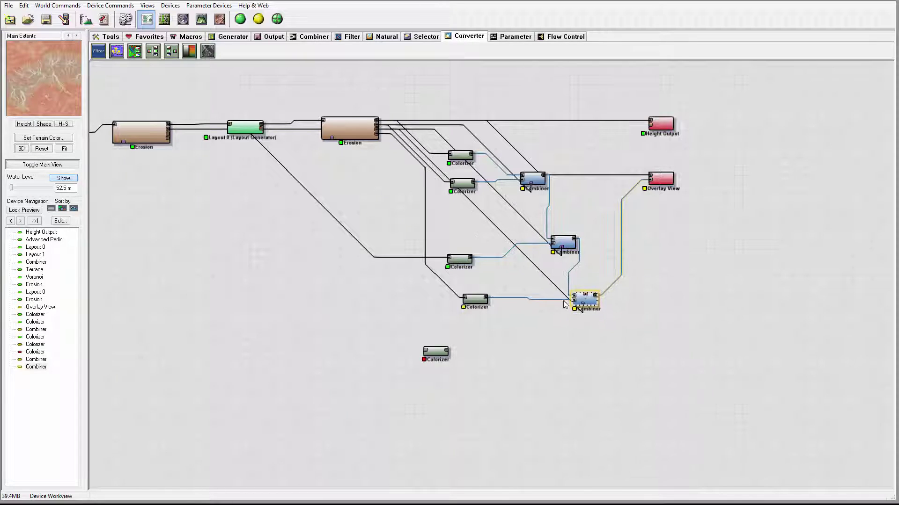
{"action": "left_click_drag", "start_coordinate": [429, 352], "coordinate": [464, 348]}
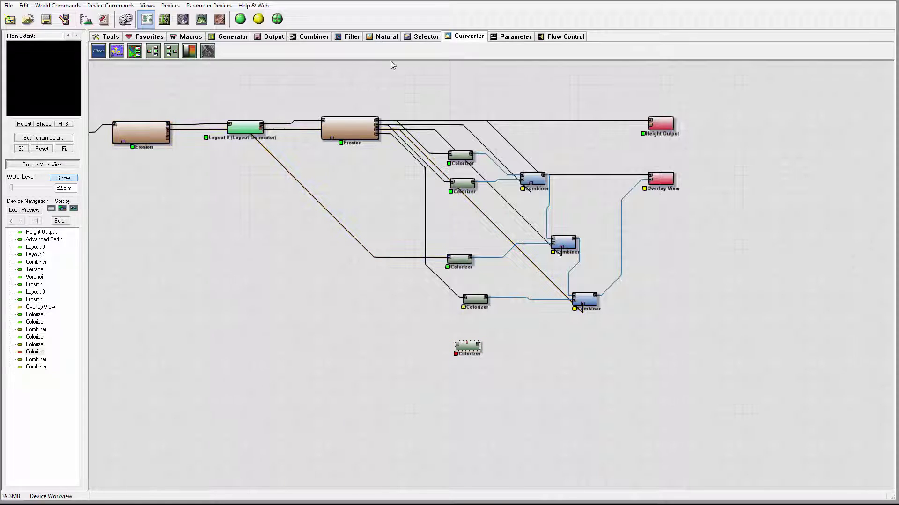
{"action": "left_click_drag", "start_coordinate": [171, 124], "coordinate": [175, 128]}
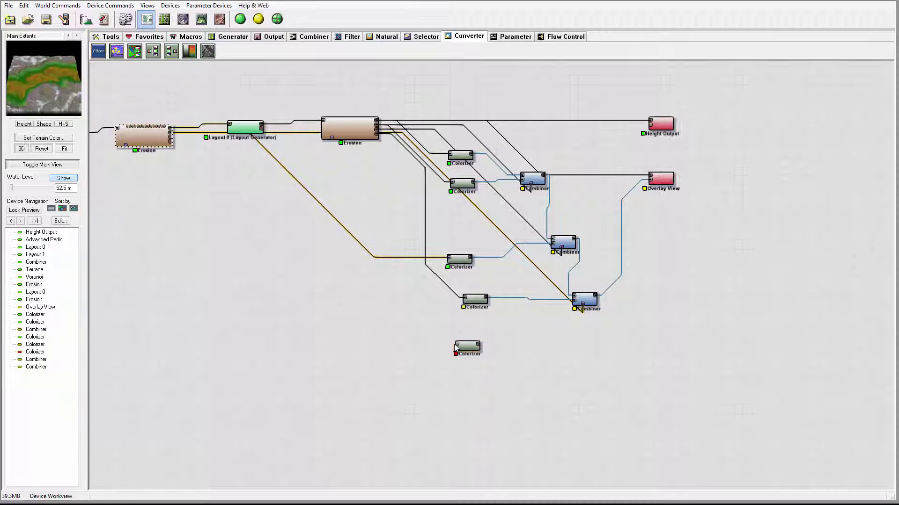
{"action": "left_click_drag", "start_coordinate": [457, 348], "coordinate": [451, 347]}
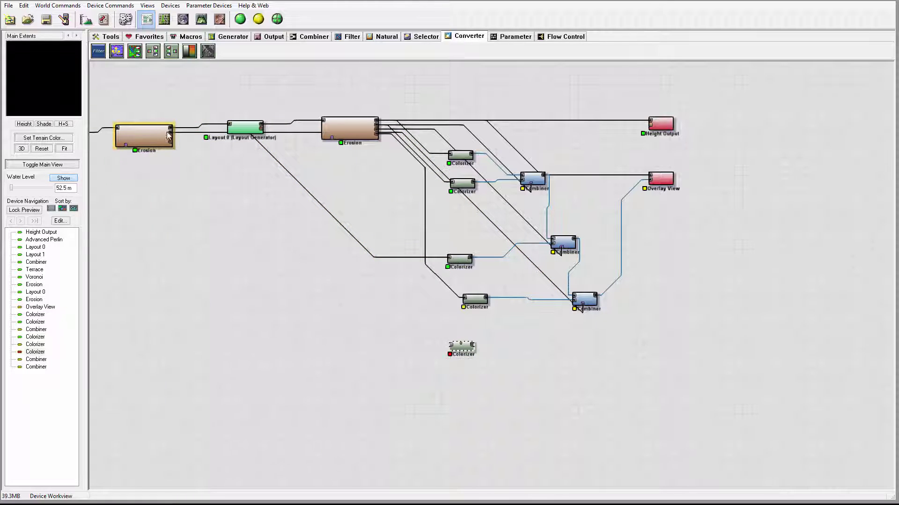
{"action": "left_click_drag", "start_coordinate": [169, 134], "coordinate": [452, 347]}
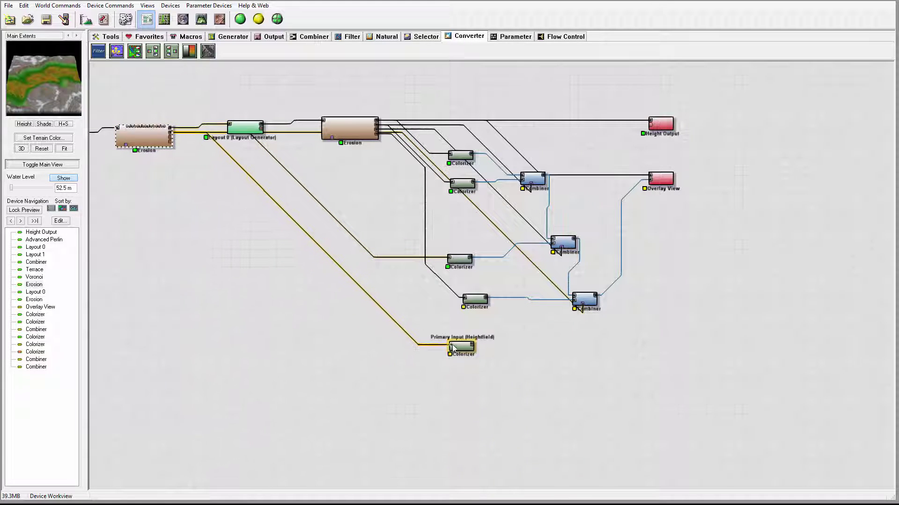
{"action": "left_click", "coordinate": [466, 349]}
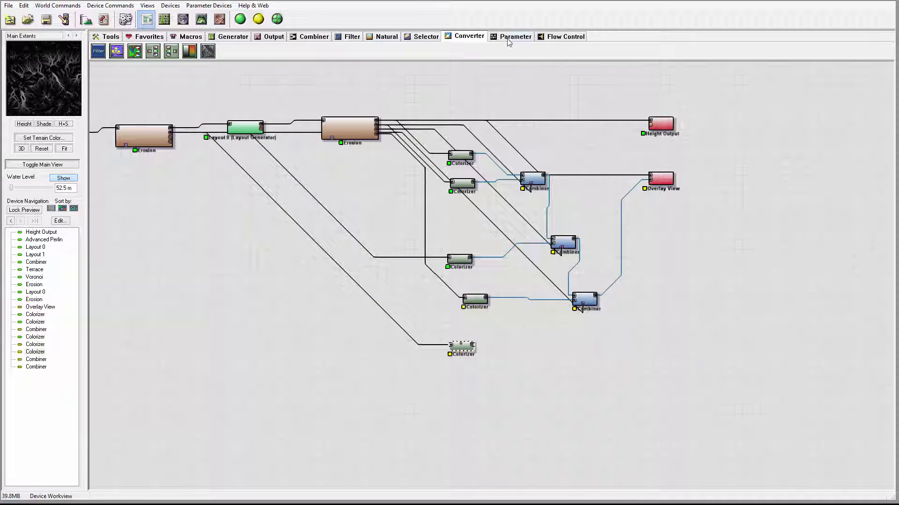
Insert an Inverter into the wire between the first Erosion and the fifth Colorizer and move it below the network
{"action": "left_click", "coordinate": [347, 36]}
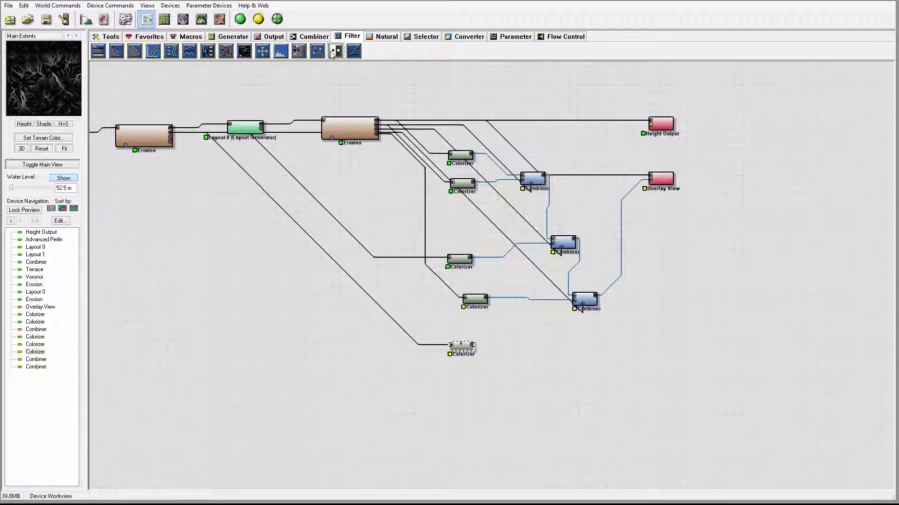
{"action": "left_click_drag", "start_coordinate": [336, 51], "coordinate": [320, 249]}
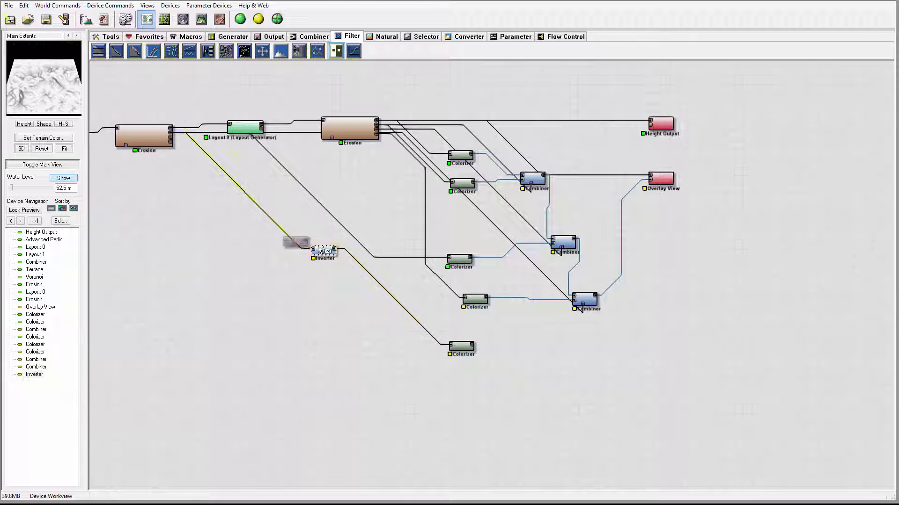
{"action": "right_click", "coordinate": [272, 180]}
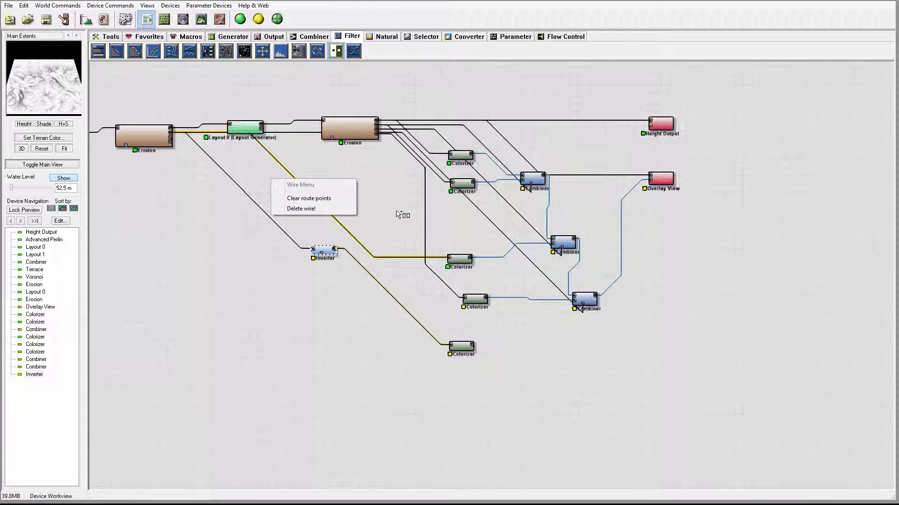
{"action": "left_click", "coordinate": [397, 215]}
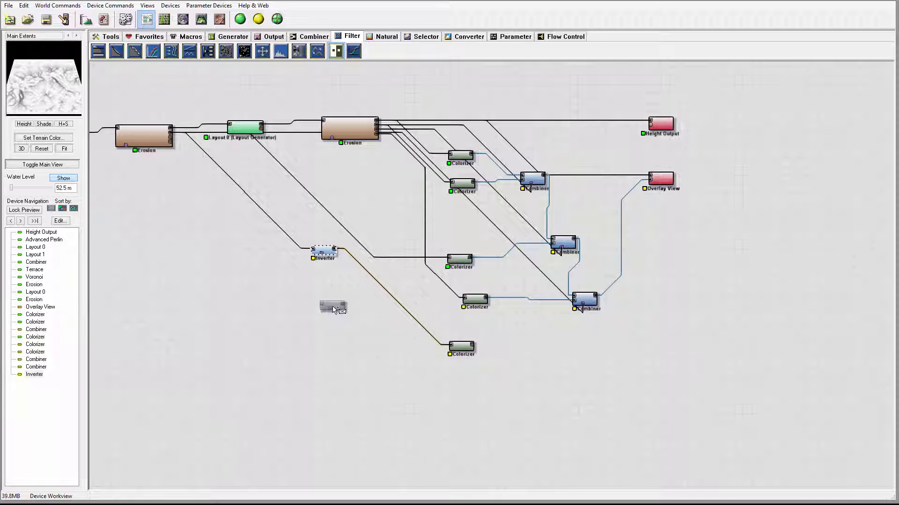
{"action": "key", "text": "Escape"}
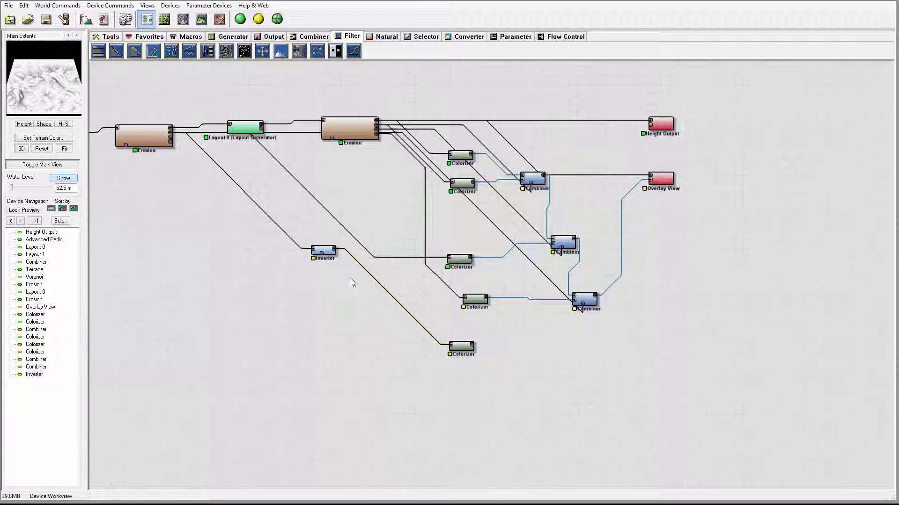
{"action": "left_click_drag", "start_coordinate": [327, 252], "coordinate": [324, 329]}
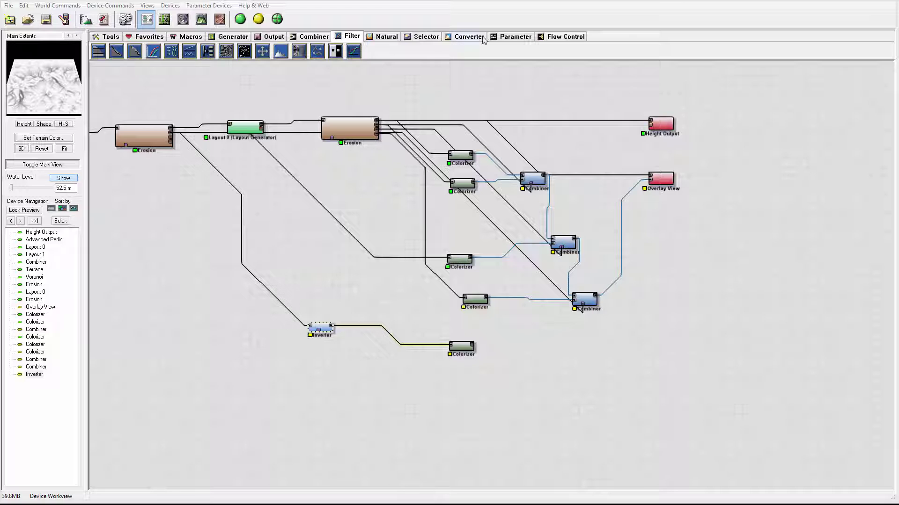
Add a Select Slope device near the fifth Colorizer, feed it from the second Erosion's primary output, and move that Erosion higher
{"action": "left_click", "coordinate": [515, 38]}
{"action": "left_click", "coordinate": [466, 39]}
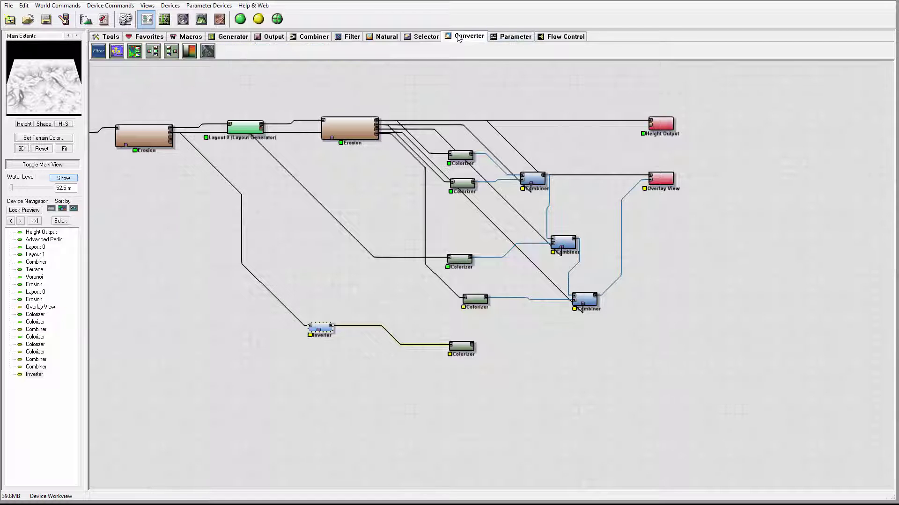
{"action": "left_click", "coordinate": [418, 37]}
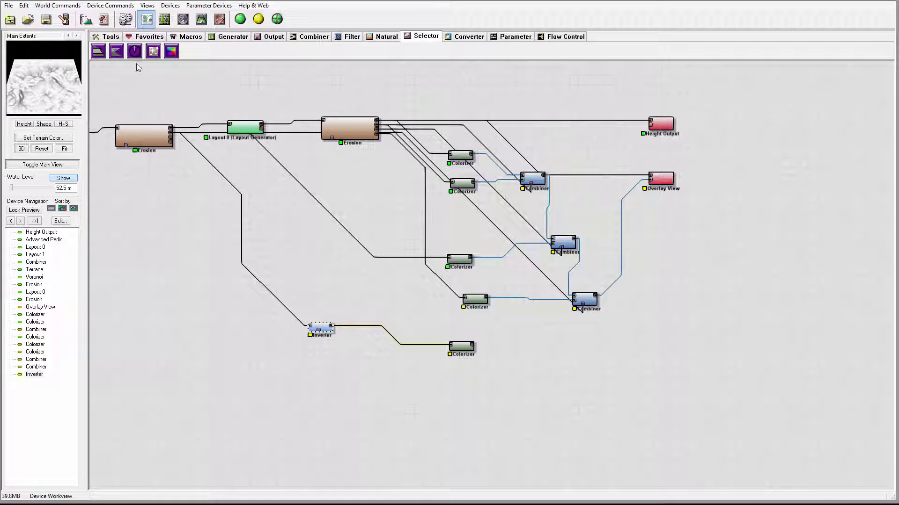
{"action": "left_click_drag", "start_coordinate": [116, 51], "coordinate": [535, 335]}
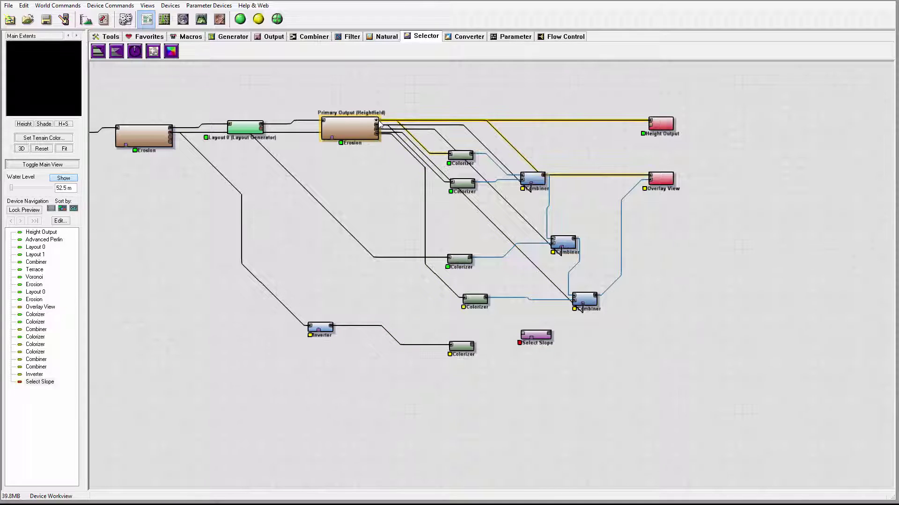
{"action": "left_click_drag", "start_coordinate": [379, 122], "coordinate": [385, 127]}
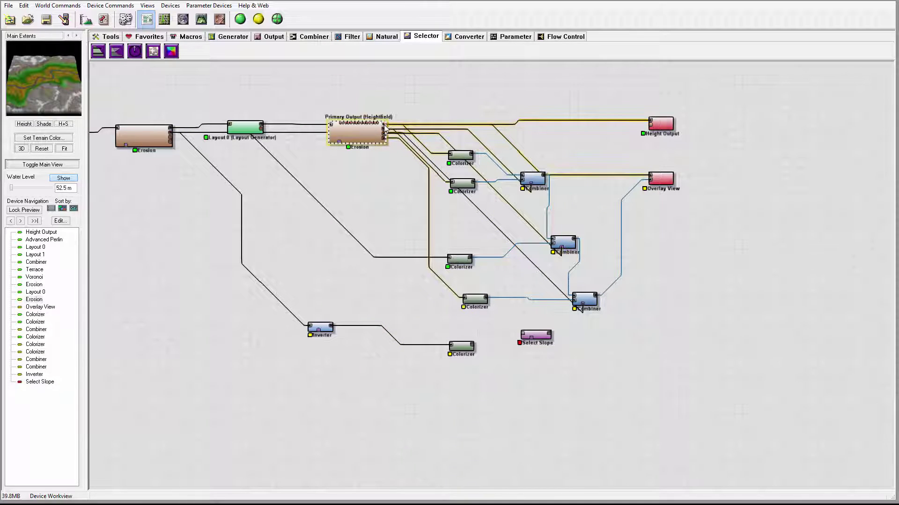
{"action": "left_click_drag", "start_coordinate": [522, 336], "coordinate": [342, 100]}
{"action": "left_click_drag", "start_coordinate": [529, 342], "coordinate": [544, 343]}
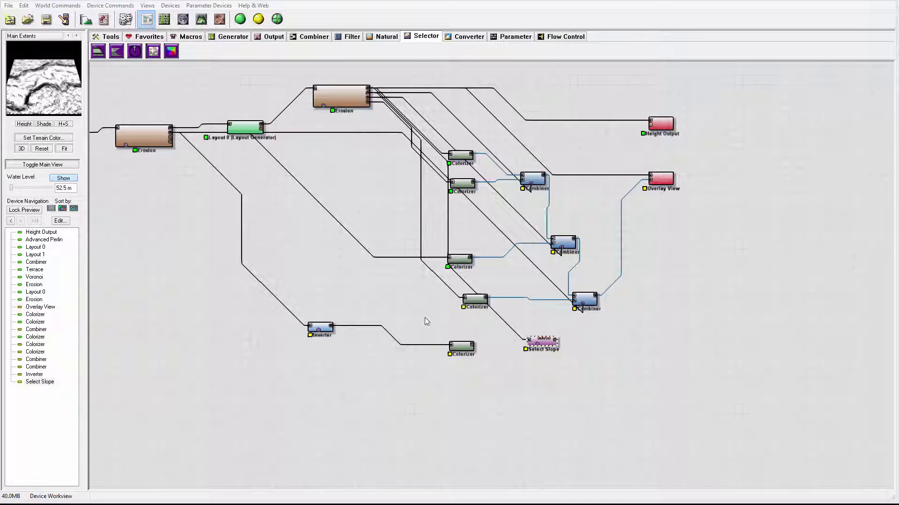
Set the slope selection range to a maximum of 1.00 (90deg) and a minimum of 0.76 (40deg)
{"action": "double_click", "coordinate": [543, 344]}
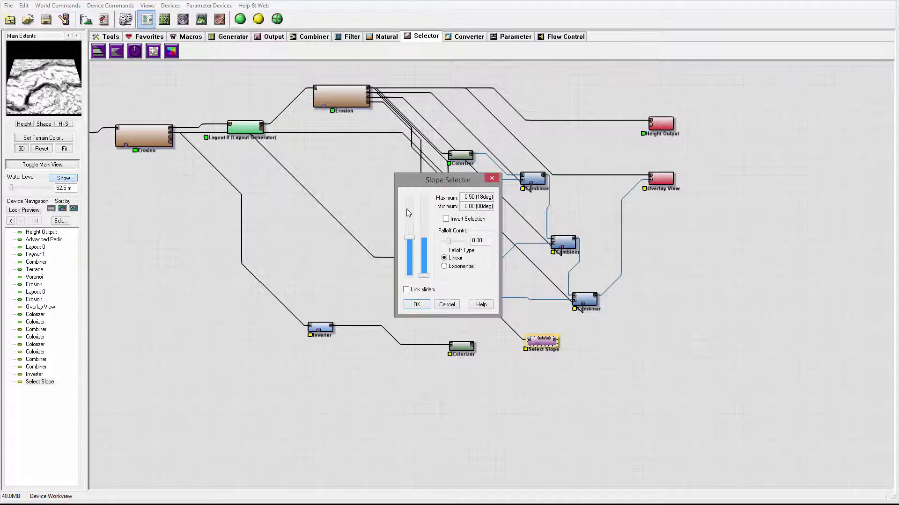
{"action": "left_click_drag", "start_coordinate": [409, 239], "coordinate": [410, 159]}
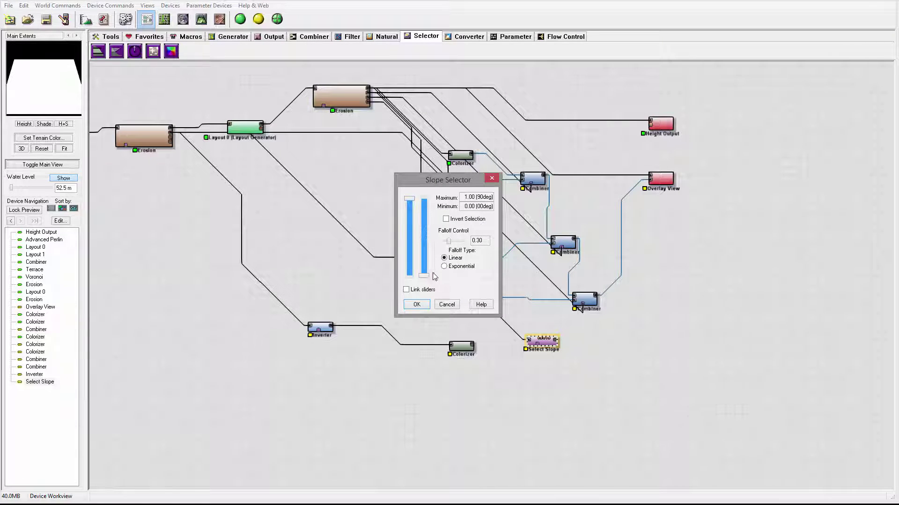
{"action": "left_click_drag", "start_coordinate": [425, 276], "coordinate": [427, 219]}
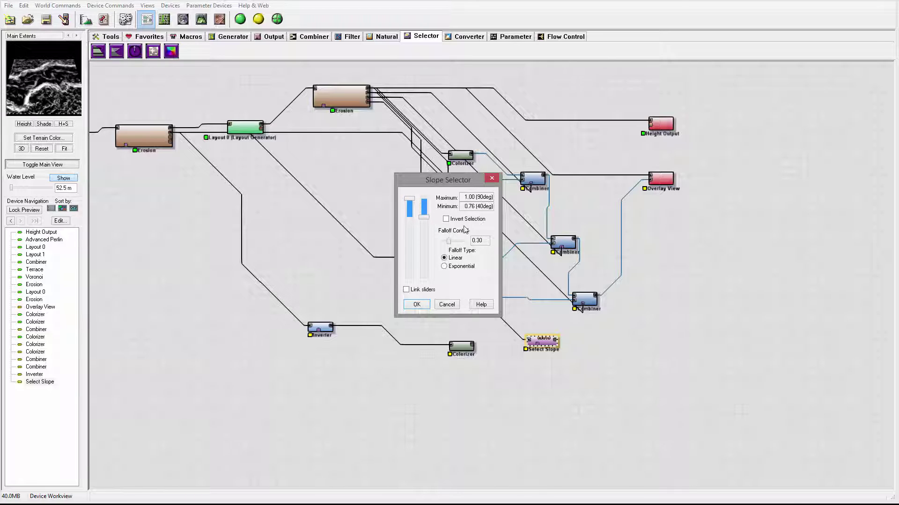
{"action": "left_click", "coordinate": [417, 305]}
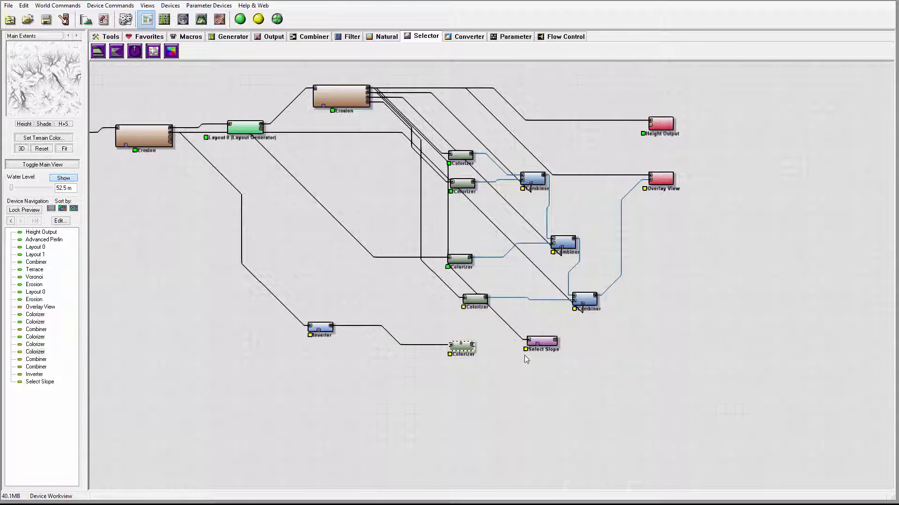
Detach the fifth Colorizer from the Inverter, move it aside, and place Select Slope where it stood
{"action": "left_click", "coordinate": [475, 347]}
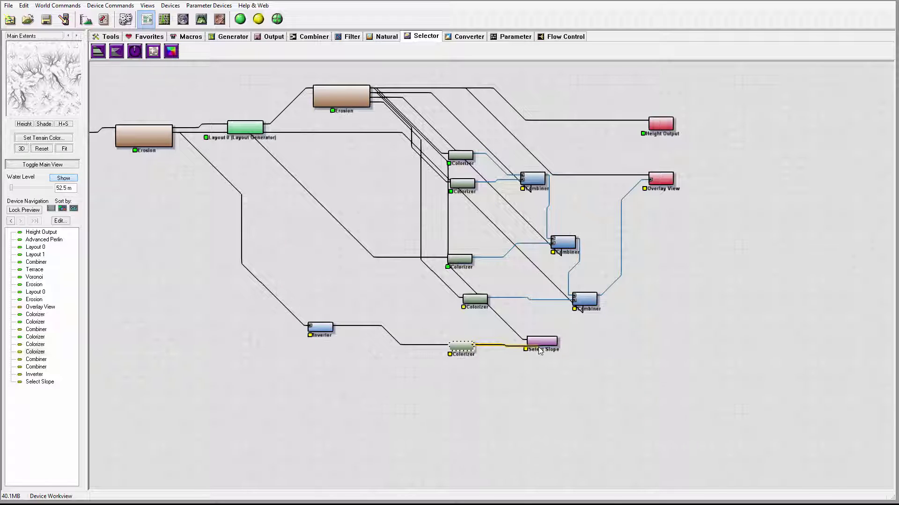
{"action": "left_click", "coordinate": [512, 355]}
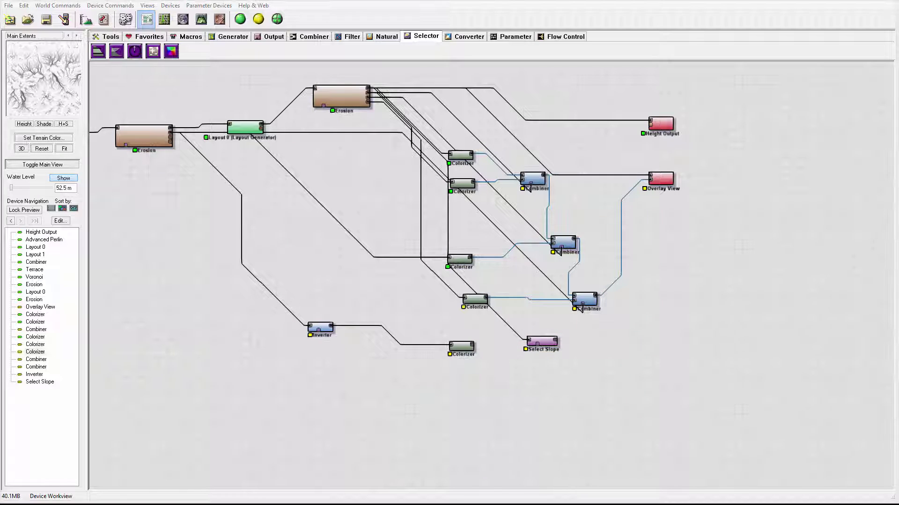
{"action": "left_click", "coordinate": [341, 96]}
{"action": "left_click", "coordinate": [450, 347]}
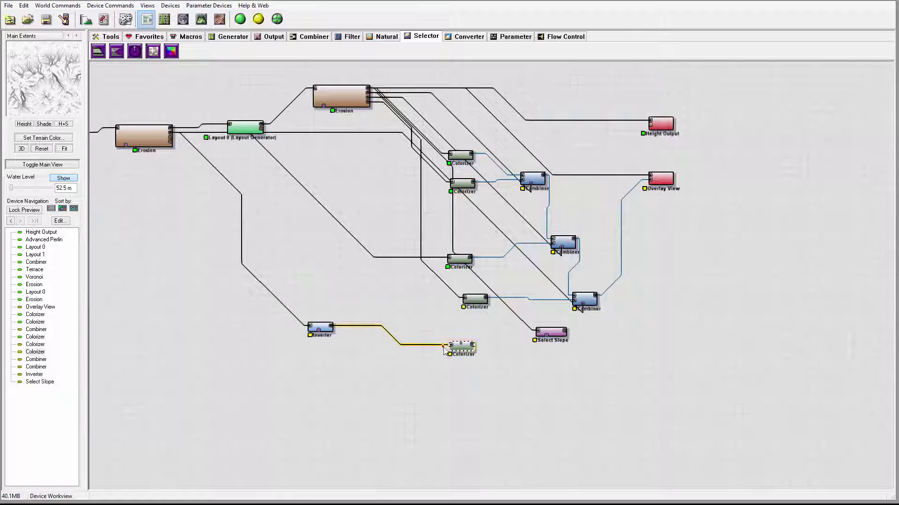
{"action": "left_click_drag", "start_coordinate": [451, 347], "coordinate": [665, 340]}
{"action": "left_click_drag", "start_coordinate": [554, 336], "coordinate": [435, 332]}
Connect the Inverter's output to Select Slope's mask input and place the fifth Colorizer above Select Slope
{"action": "left_click", "coordinate": [328, 327]}
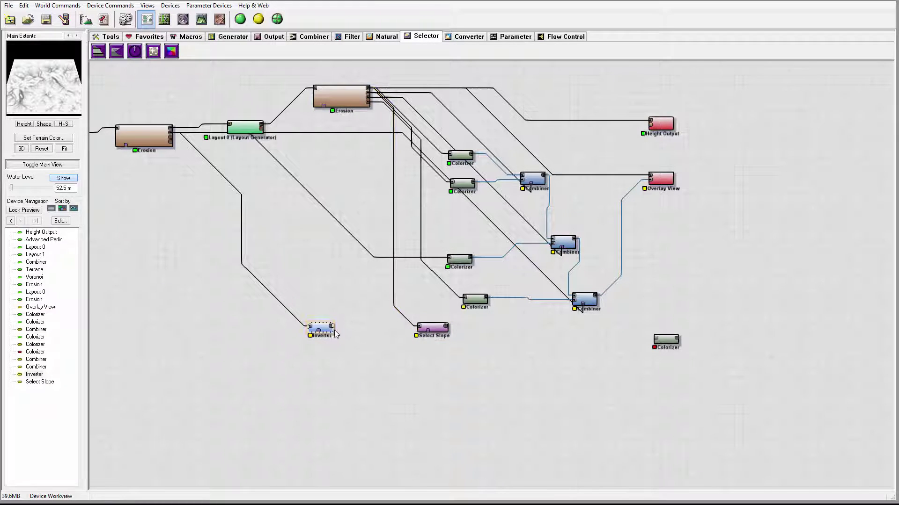
{"action": "left_click_drag", "start_coordinate": [332, 326], "coordinate": [475, 337]}
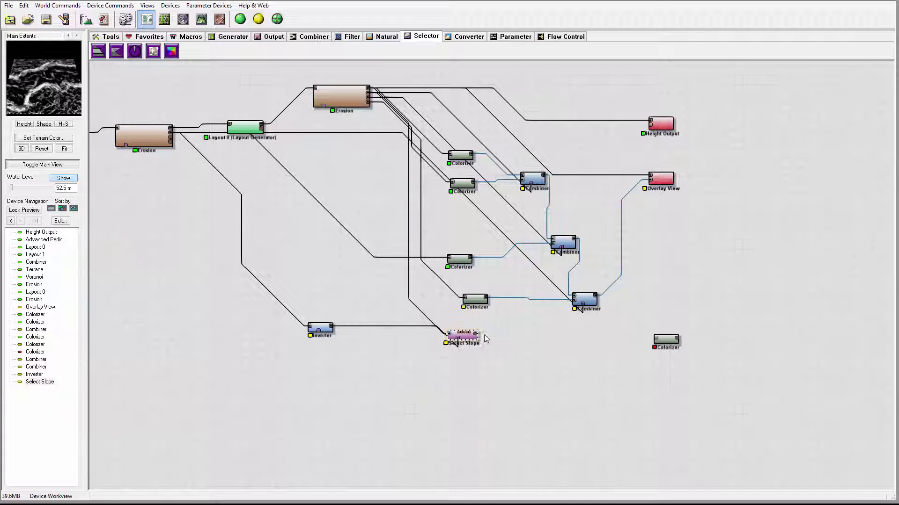
{"action": "left_click_drag", "start_coordinate": [476, 334], "coordinate": [597, 347]}
{"action": "left_click_drag", "start_coordinate": [666, 339], "coordinate": [544, 320]}
{"action": "left_click_drag", "start_coordinate": [463, 335], "coordinate": [535, 388]}
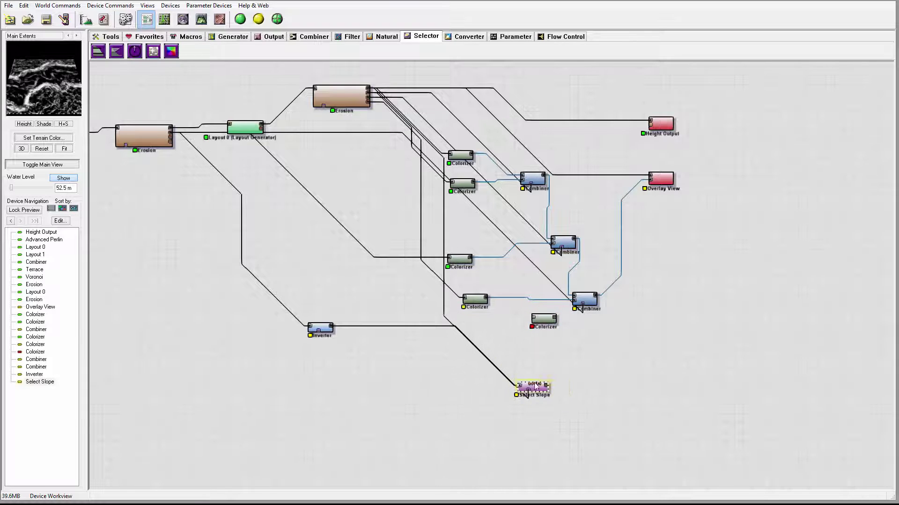
Connect the second Erosion's primary output to the fifth Colorizer's input
{"action": "left_click_drag", "start_coordinate": [547, 321], "coordinate": [523, 330]}
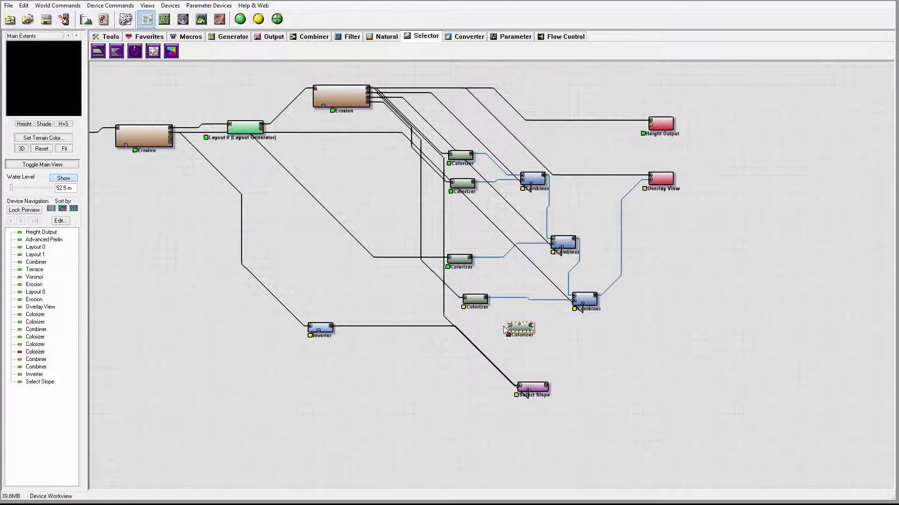
{"action": "key", "text": "Delete"}
{"action": "mouse_move", "coordinate": [512, 330]}
{"action": "left_mouse_down"}
{"action": "mouse_move", "coordinate": [449, 197]}
{"action": "mouse_move", "coordinate": [368, 92]}
{"action": "left_mouse_up"}
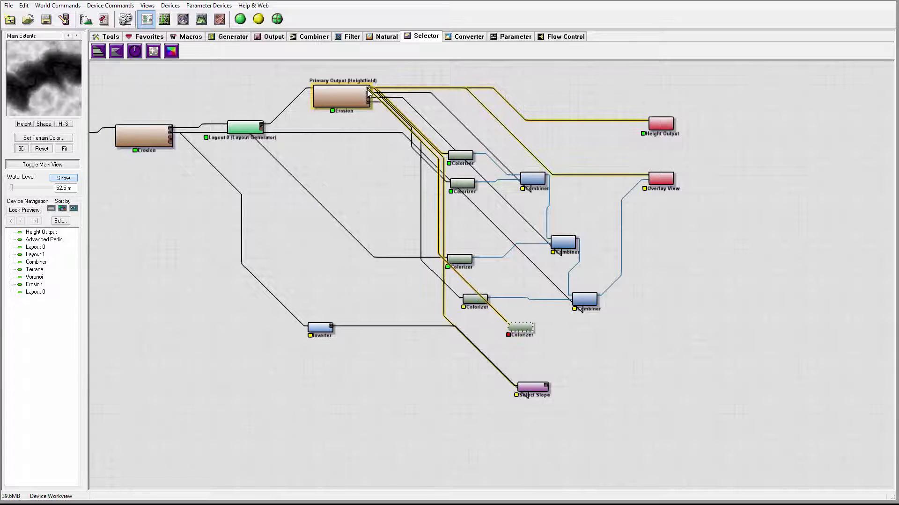
Apply the Sedimentary gradient preset to the fifth Colorizer
{"action": "double_click", "coordinate": [520, 327]}
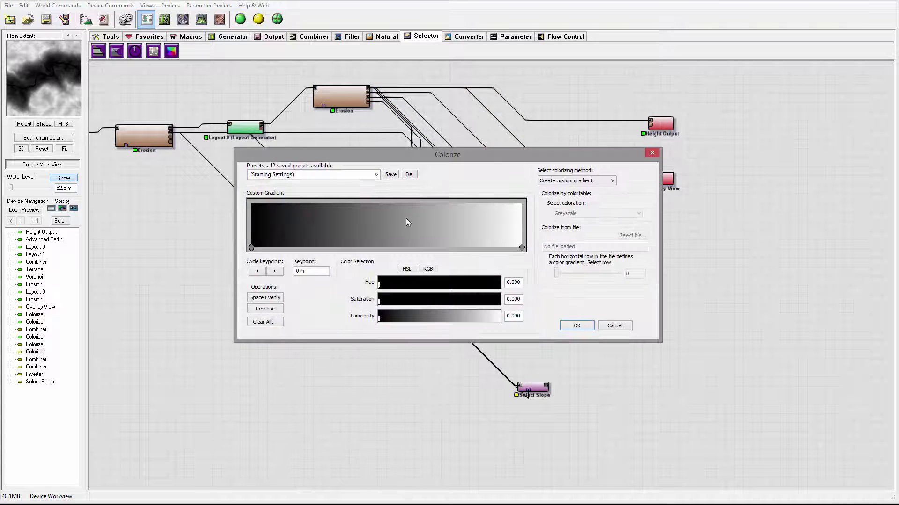
{"action": "left_click", "coordinate": [375, 174]}
{"action": "left_click", "coordinate": [297, 272]}
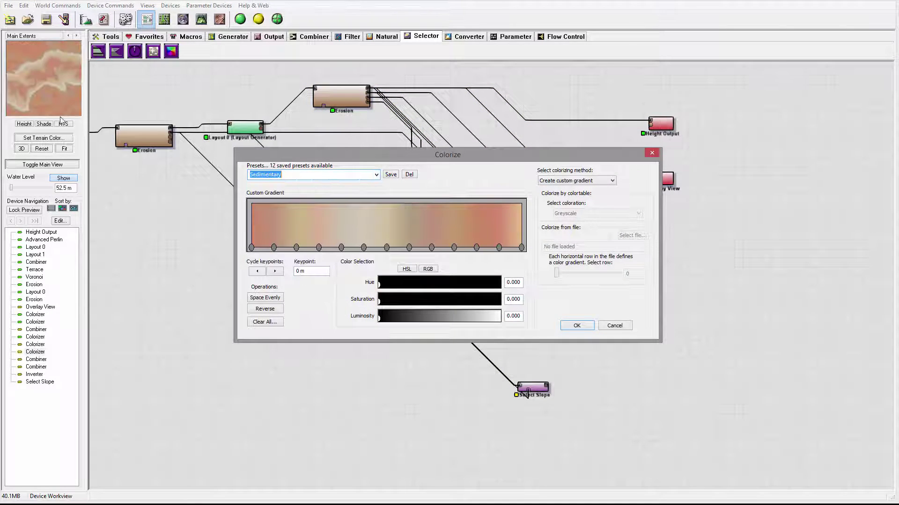
{"action": "left_click", "coordinate": [577, 326]}
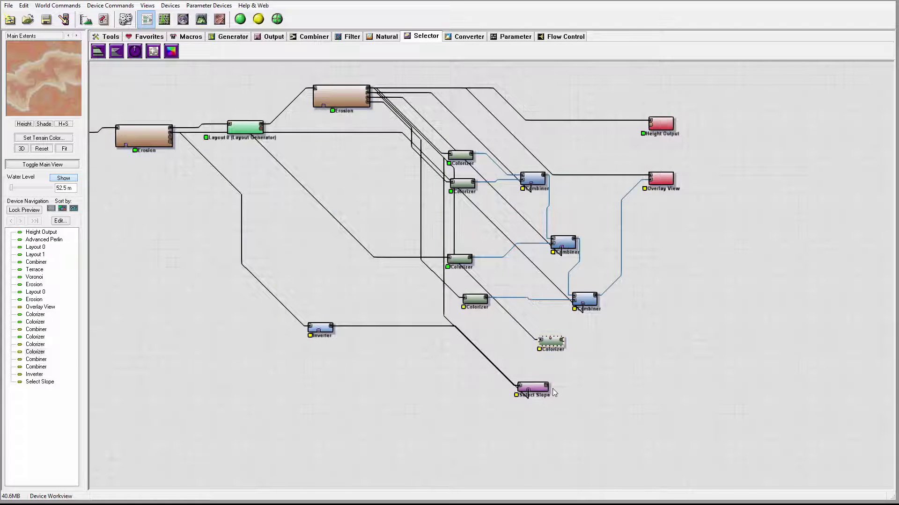
Duplicate the third Combiner, wire the third Combiner and fifth Colorizer into the copy with Select Slope as its mask, and preview it
{"action": "left_click_drag", "start_coordinate": [547, 385], "coordinate": [564, 369]}
{"action": "left_click", "coordinate": [595, 302]}
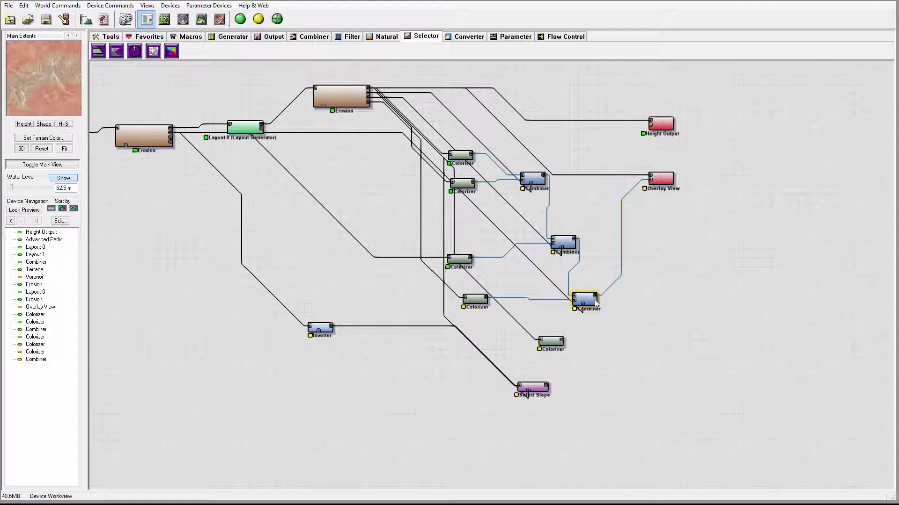
{"action": "key", "text": "ctrl+c"}
{"action": "key", "text": "ctrl+v"}
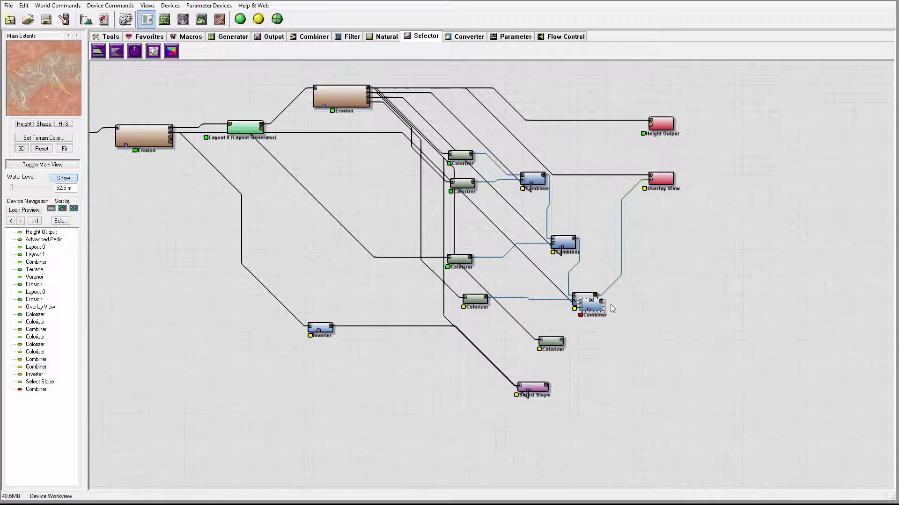
{"action": "left_click_drag", "start_coordinate": [597, 301], "coordinate": [614, 329]}
{"action": "left_click_drag", "start_coordinate": [562, 341], "coordinate": [614, 331]}
{"action": "left_click_drag", "start_coordinate": [545, 392], "coordinate": [626, 340]}
{"action": "left_click", "coordinate": [627, 334]}
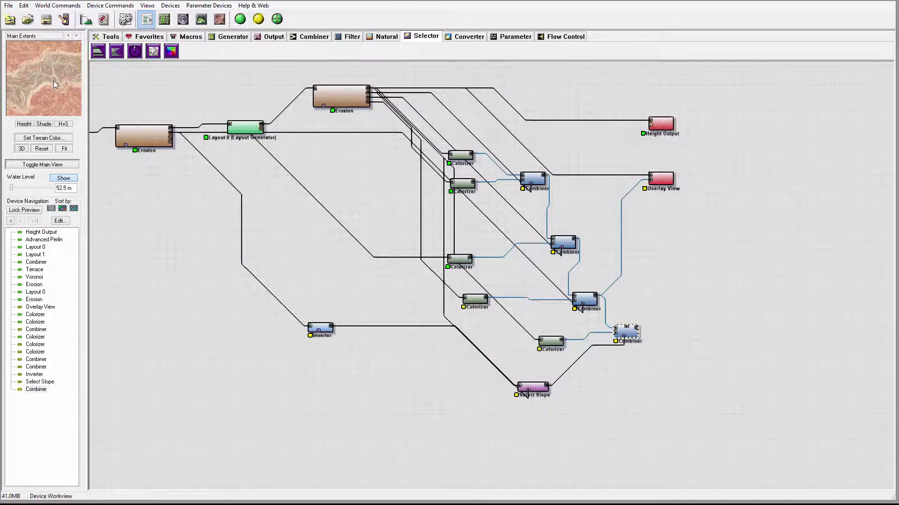
Set the fourth Combiner's method to Root, keeping its strength at 1.00000
{"action": "double_click", "coordinate": [626, 333]}
{"action": "left_click", "coordinate": [488, 251]}
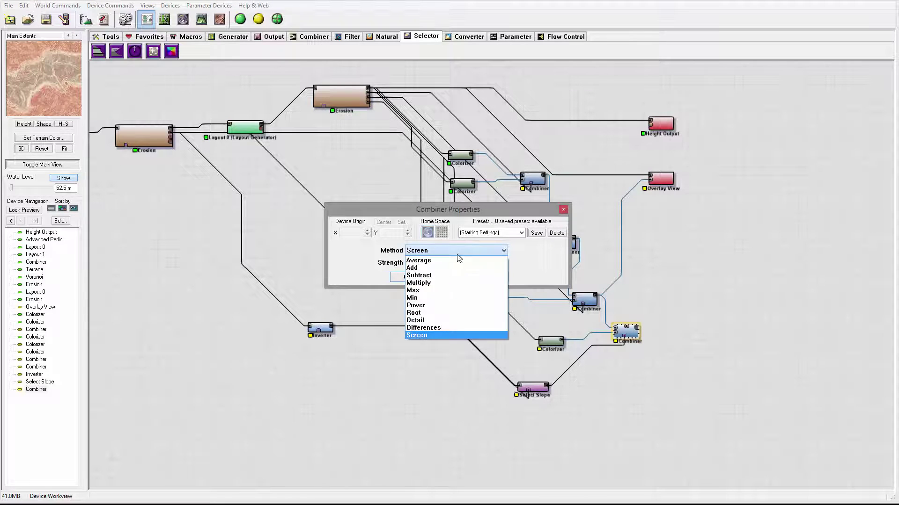
{"action": "left_click", "coordinate": [455, 313]}
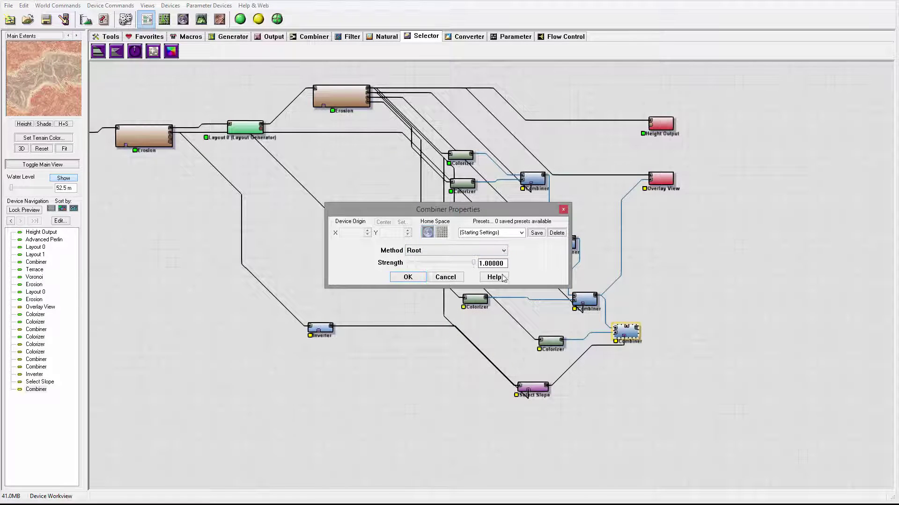
{"action": "left_click", "coordinate": [408, 277]}
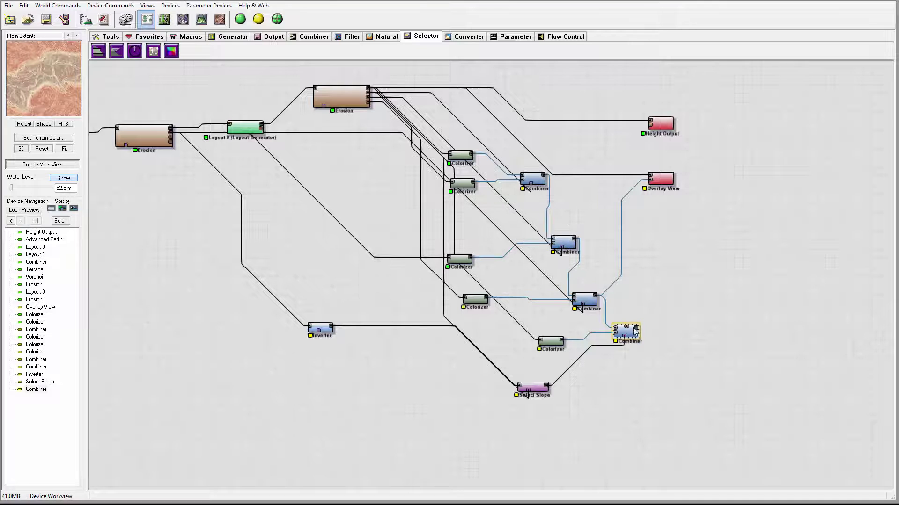
Connect the fourth Combiner's primary output to the Overlay View's bitmap input and move the Overlay View farther from the Combiners
{"action": "left_click", "coordinate": [661, 179]}
{"action": "left_click_drag", "start_coordinate": [639, 201], "coordinate": [638, 330]}
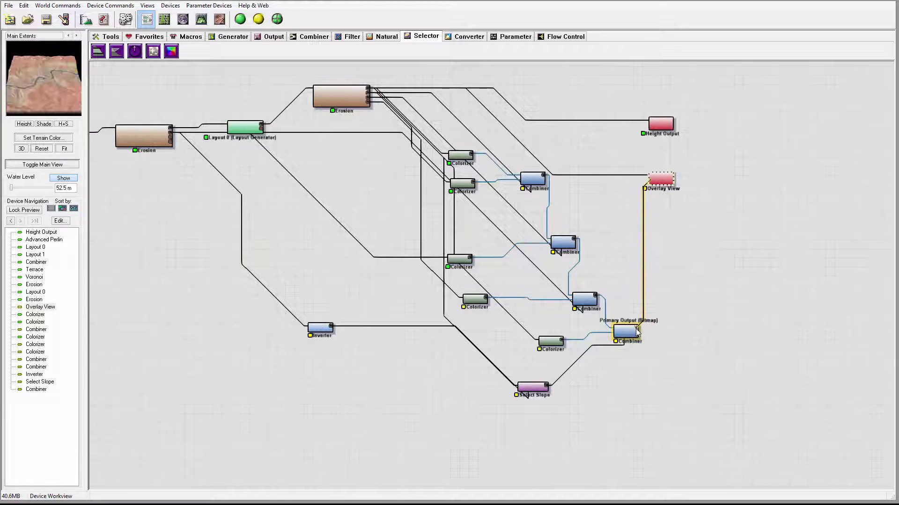
{"action": "left_click_drag", "start_coordinate": [669, 180], "coordinate": [724, 171]}
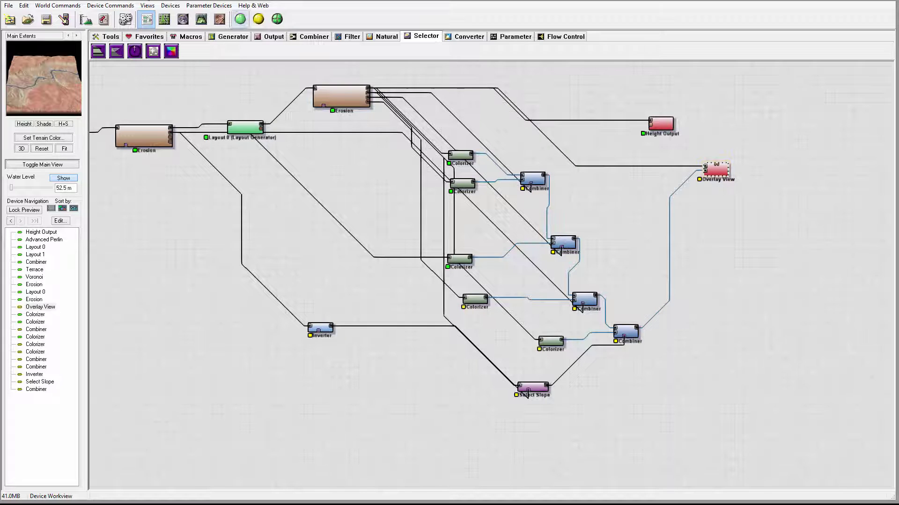
Examine the colored terrain, its slopes and river valley in the 3D view from several angles
{"action": "left_click", "coordinate": [168, 21]}
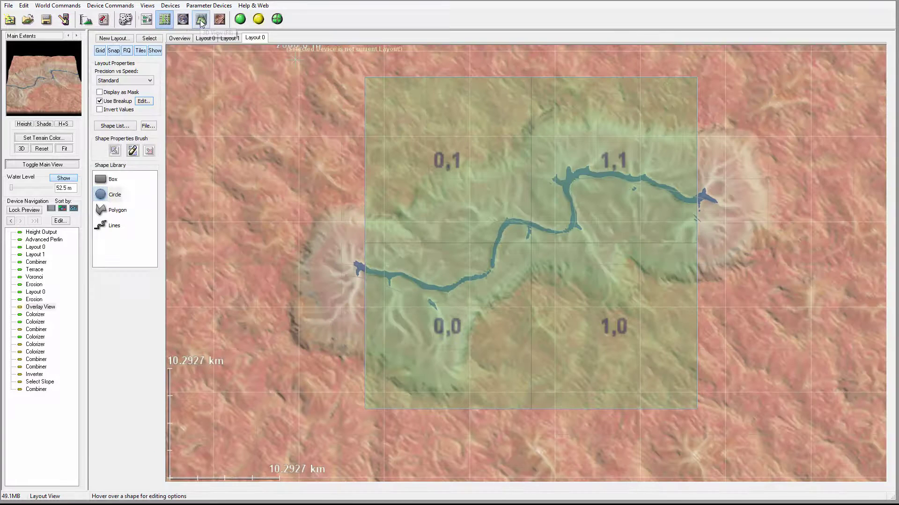
{"action": "left_click", "coordinate": [202, 20]}
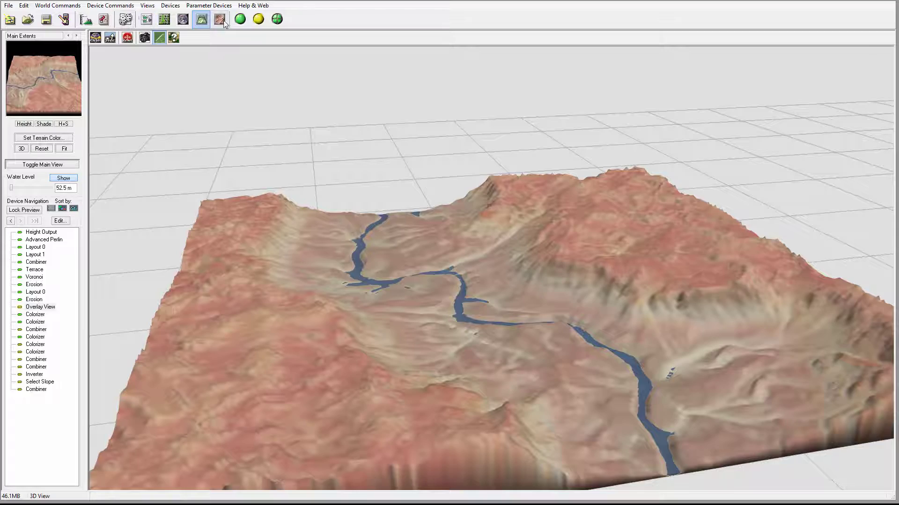
{"action": "left_click_drag", "start_coordinate": [537, 401], "coordinate": [342, 268]}
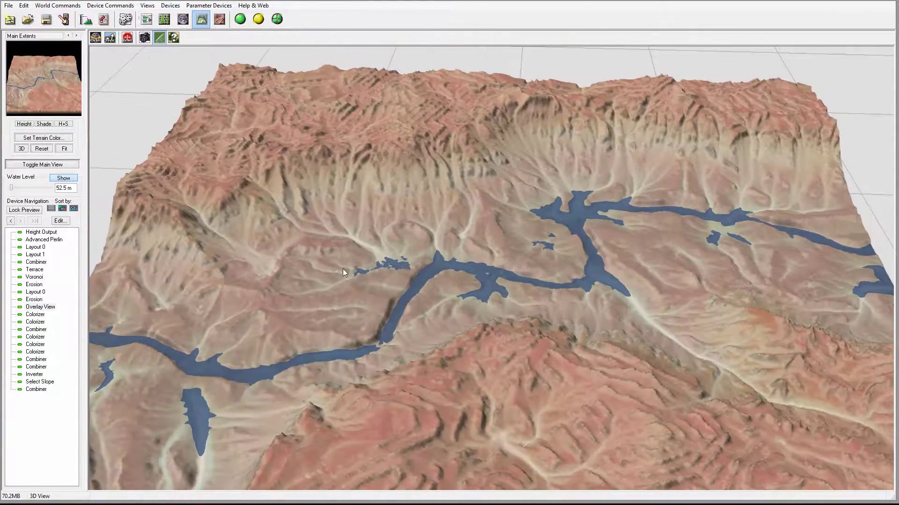
{"action": "left_click_drag", "start_coordinate": [402, 299], "coordinate": [628, 328]}
{"action": "left_click_drag", "start_coordinate": [564, 349], "coordinate": [468, 250]}
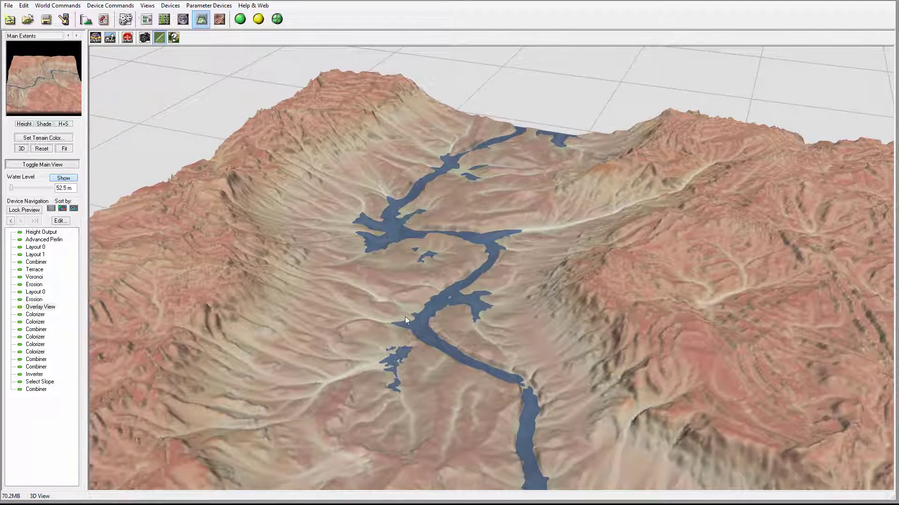
{"action": "left_click_drag", "start_coordinate": [478, 308], "coordinate": [420, 232]}
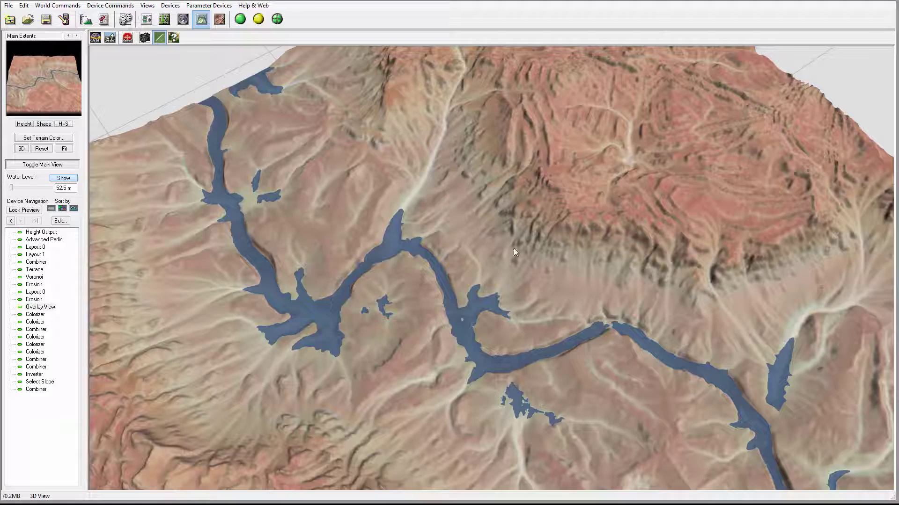
{"action": "left_click_drag", "start_coordinate": [513, 248], "coordinate": [632, 309]}
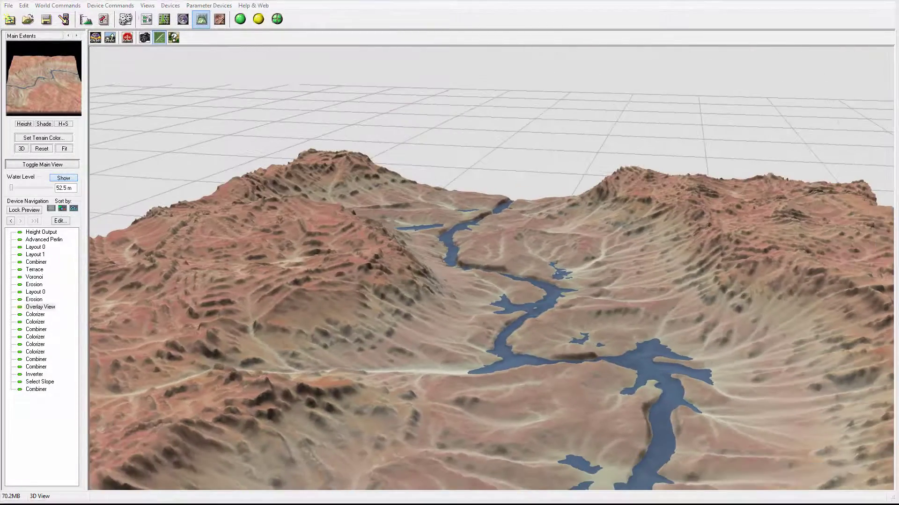
{"action": "left_click_drag", "start_coordinate": [477, 256], "coordinate": [779, 335]}
{"action": "left_click_drag", "start_coordinate": [693, 386], "coordinate": [561, 309]}
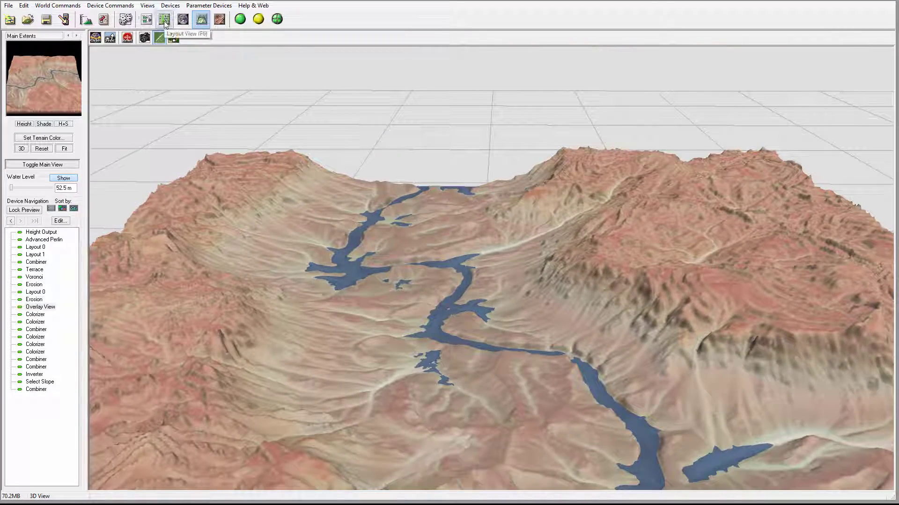
Return to the device workview and line up the Overlay View beneath the Height Output, away from the Combiners
{"action": "left_click", "coordinate": [147, 19]}
{"action": "left_click_drag", "start_coordinate": [715, 180], "coordinate": [690, 194]}
{"action": "left_click_drag", "start_coordinate": [662, 123], "coordinate": [689, 127]}
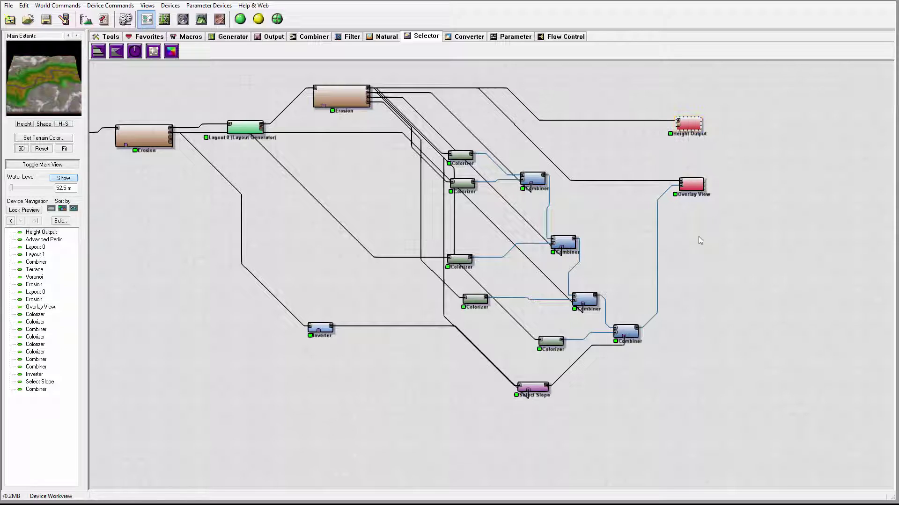
Add a Bitmap Output device beside the fourth Combiner, feed it the Combiner's primary output, and move the Overlay View above it
{"action": "left_click", "coordinate": [265, 37]}
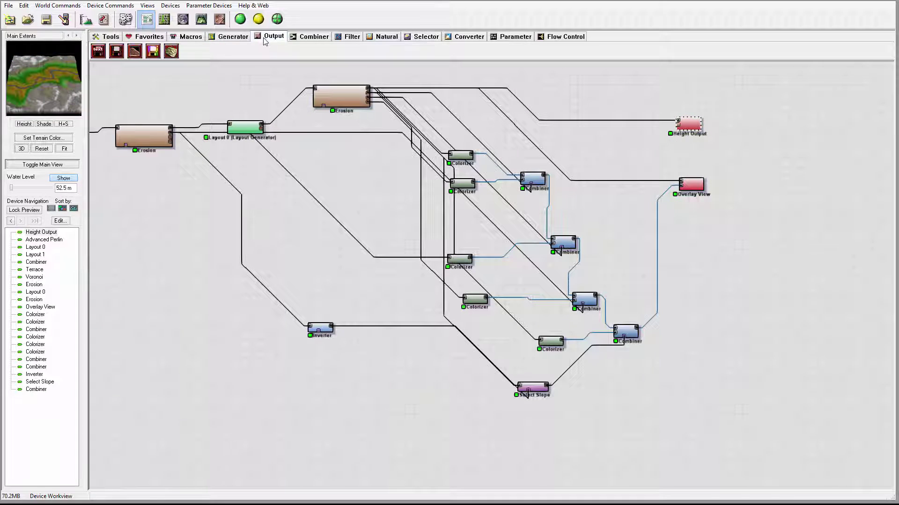
{"action": "left_click_drag", "start_coordinate": [153, 51], "coordinate": [681, 244]}
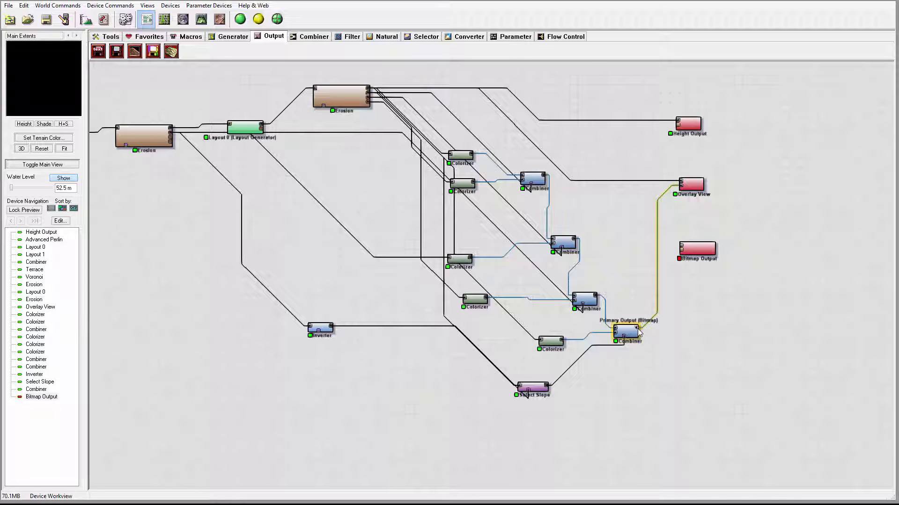
{"action": "left_click_drag", "start_coordinate": [637, 329], "coordinate": [688, 349]}
{"action": "left_click_drag", "start_coordinate": [691, 185], "coordinate": [703, 232]}
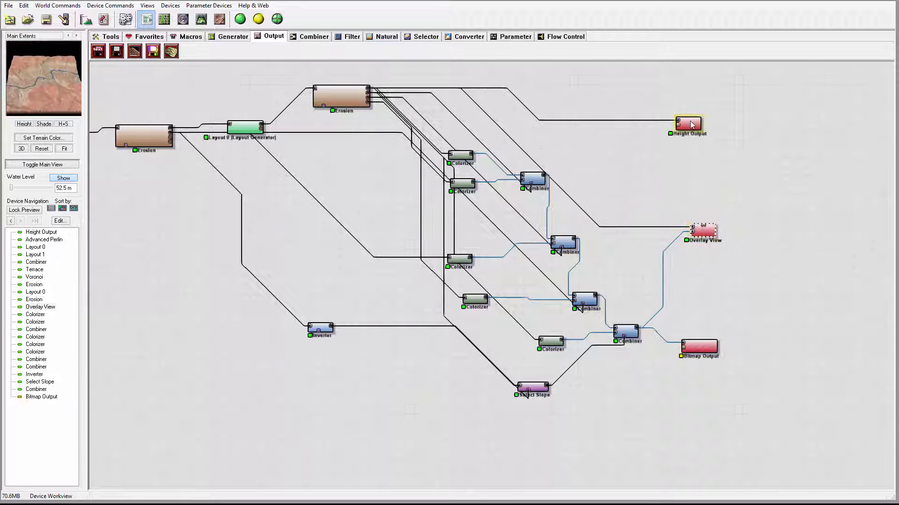
Set the Height Output's file format to TIFF (16bit)
{"action": "left_click_drag", "start_coordinate": [688, 125], "coordinate": [698, 124]}
{"action": "double_click", "coordinate": [697, 124]}
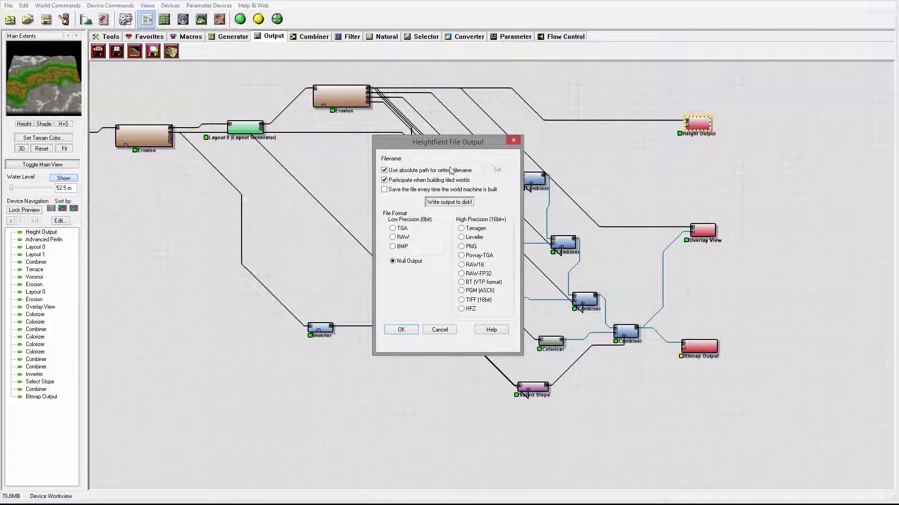
{"action": "left_click", "coordinate": [461, 299]}
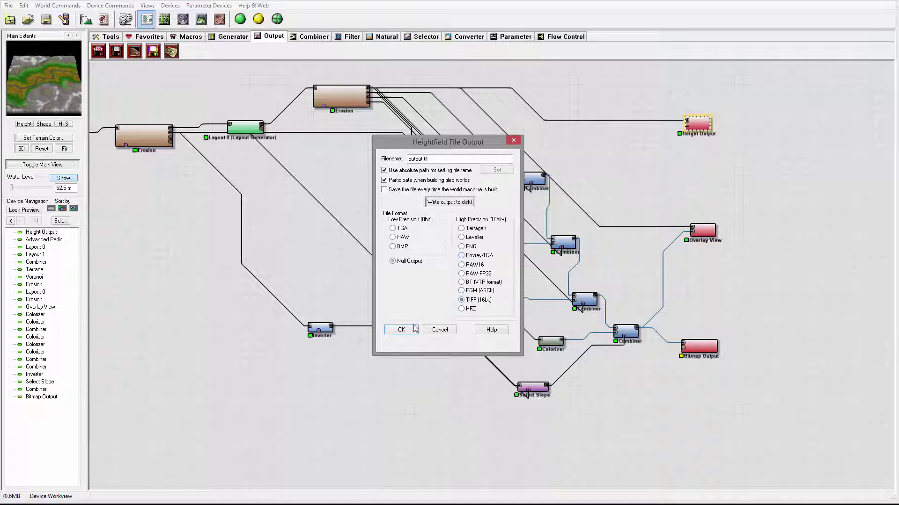
{"action": "left_click", "coordinate": [401, 329]}
Set the Bitmap Output's file format to TIFF (16bits/channel)
{"action": "double_click", "coordinate": [700, 345]}
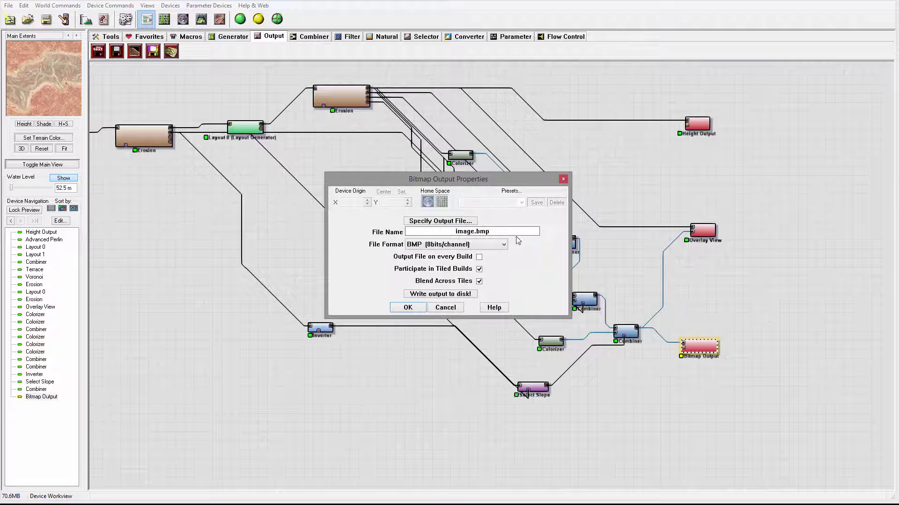
{"action": "left_click", "coordinate": [501, 243]}
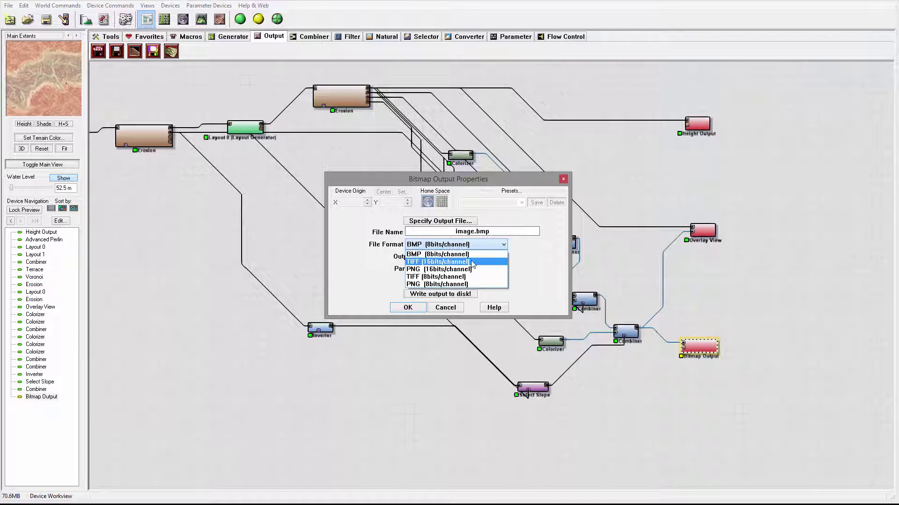
{"action": "left_click", "coordinate": [499, 259]}
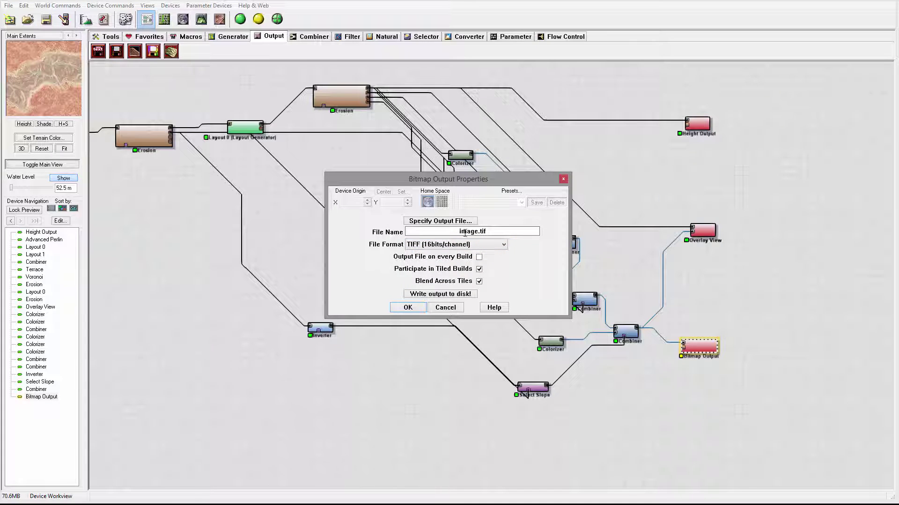
{"action": "left_click", "coordinate": [408, 308]}
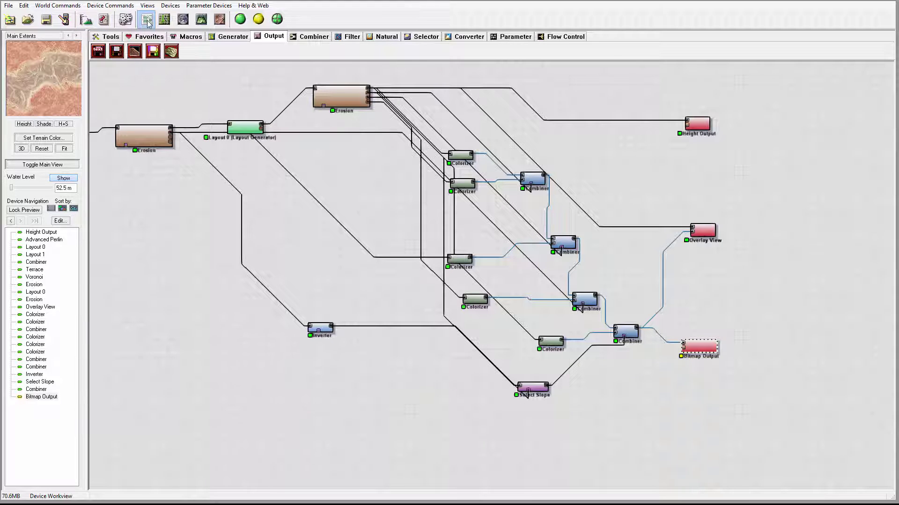
Set the normal build resolution of Main Extents to 8193 x 8193 and build the world
{"action": "left_click", "coordinate": [85, 20]}
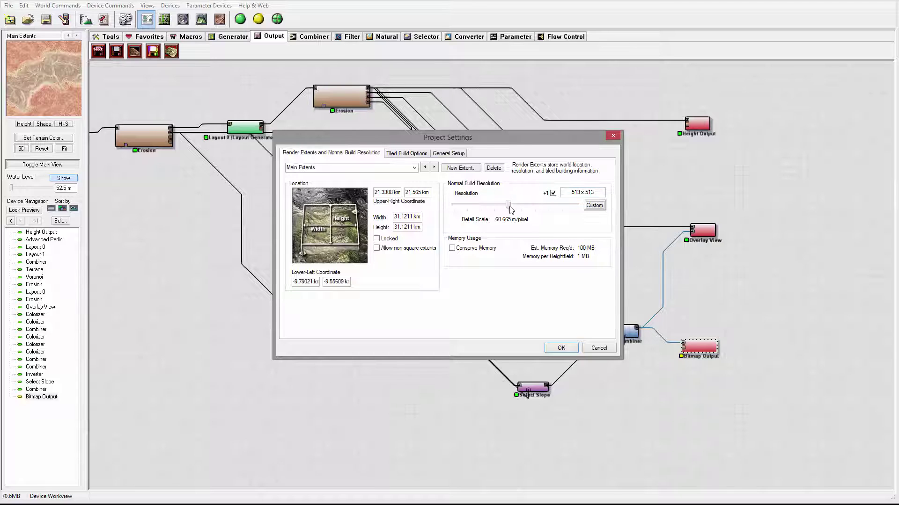
{"action": "left_click_drag", "start_coordinate": [509, 206], "coordinate": [560, 211]}
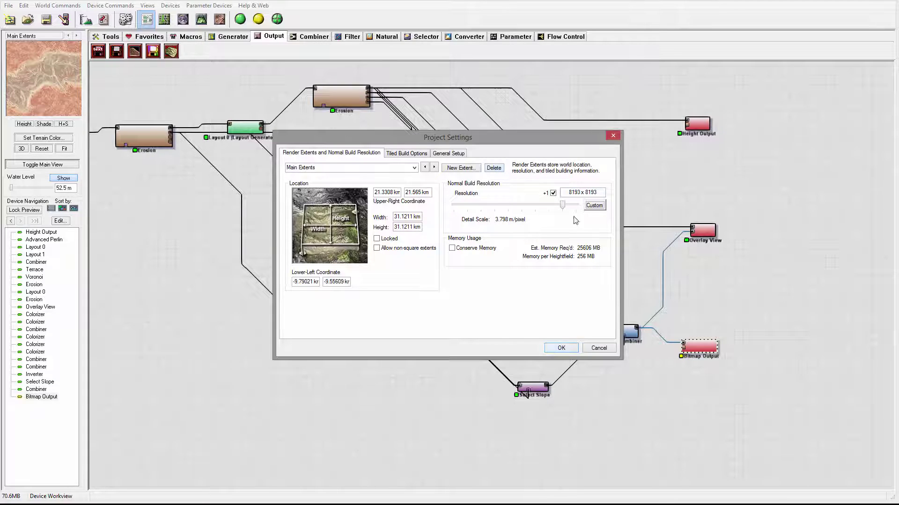
{"action": "left_click", "coordinate": [561, 348]}
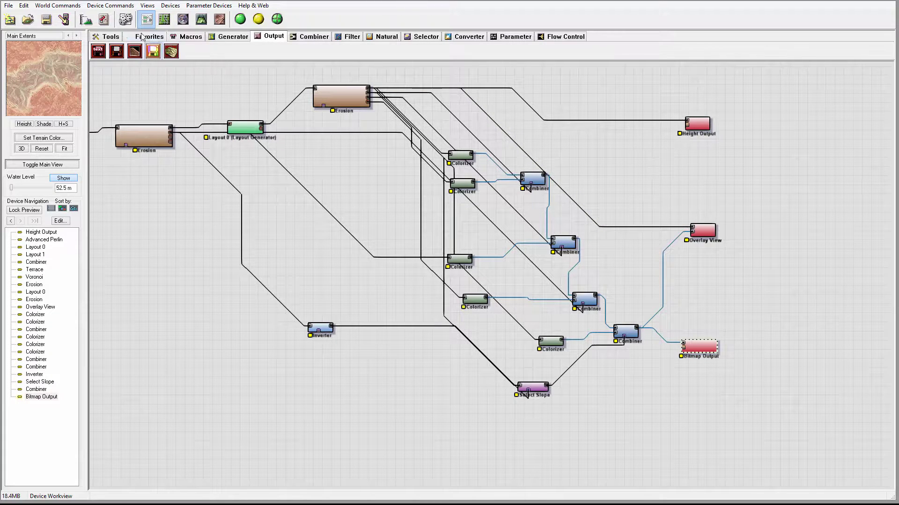
{"action": "left_click", "coordinate": [239, 19]}
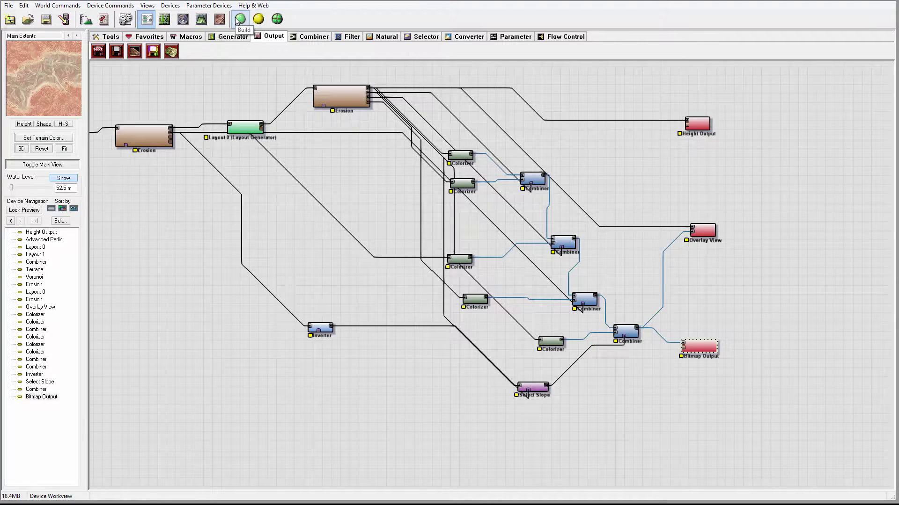